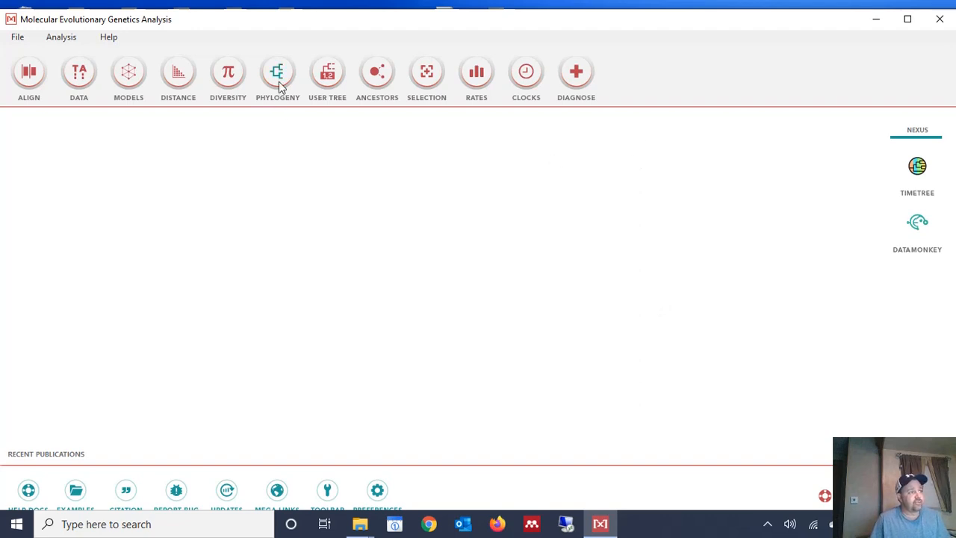
Step: Maximize the MEGA X main window to fill the screen
left_click(908, 18)
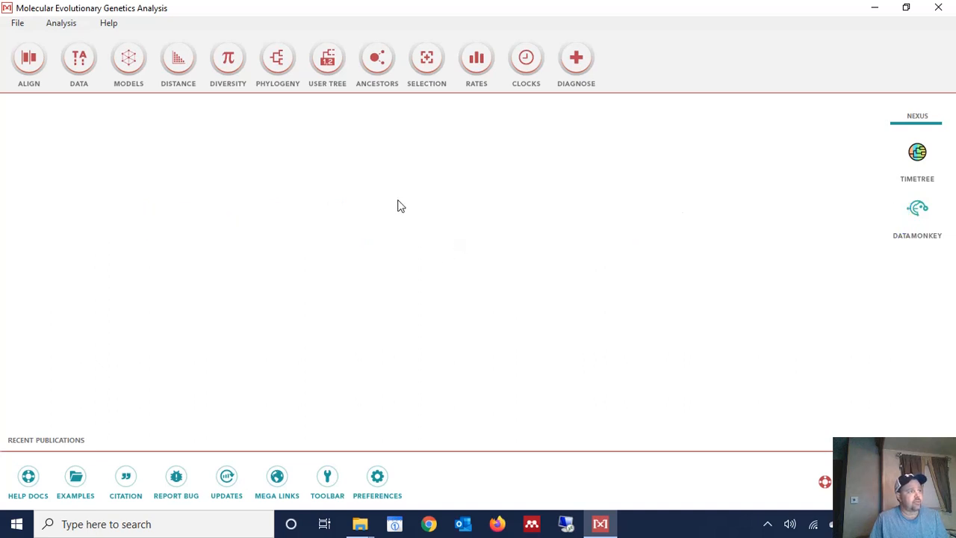
Step: Start a Maximum Likelihood tree on Alpha Actinins Aln, loaded as Protein Sequences
left_click(281, 65)
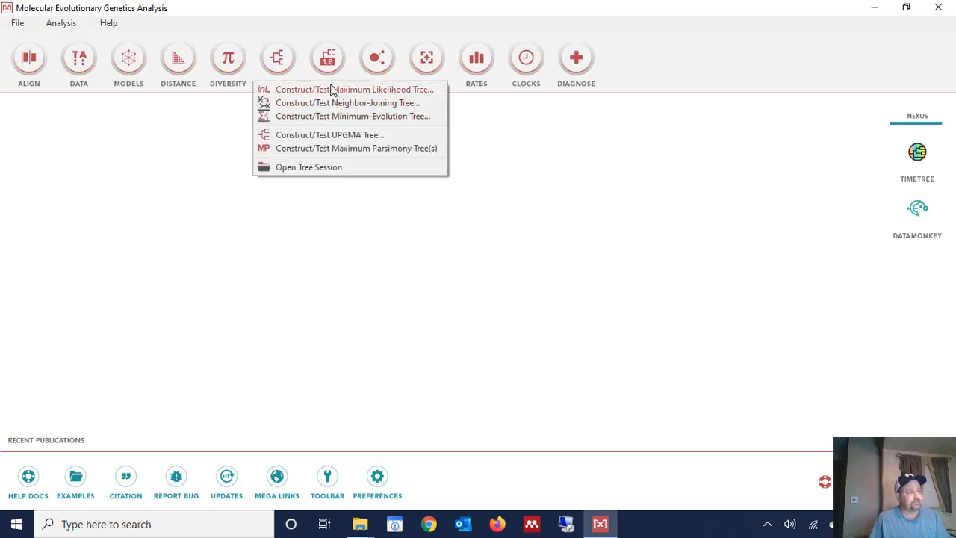
left_click(342, 90)
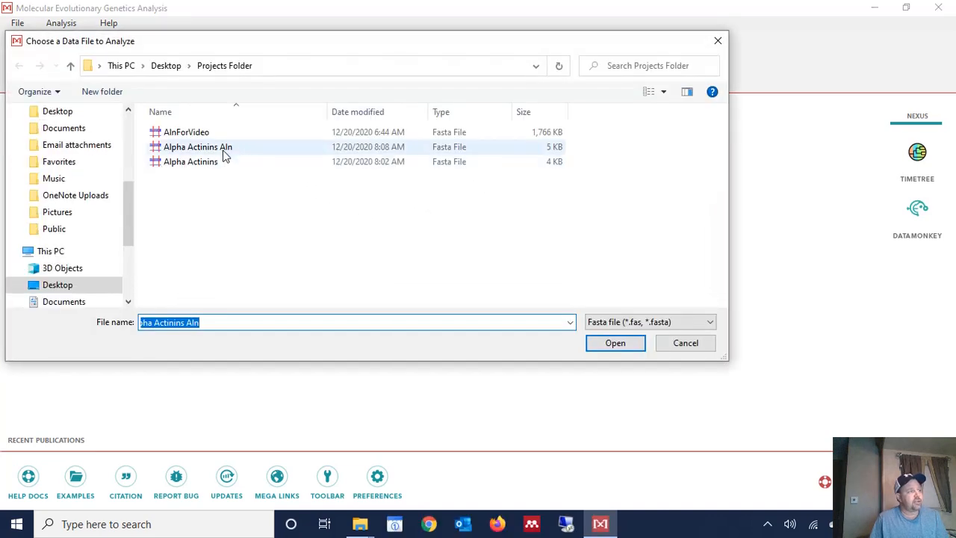
mouse_move(198, 147)
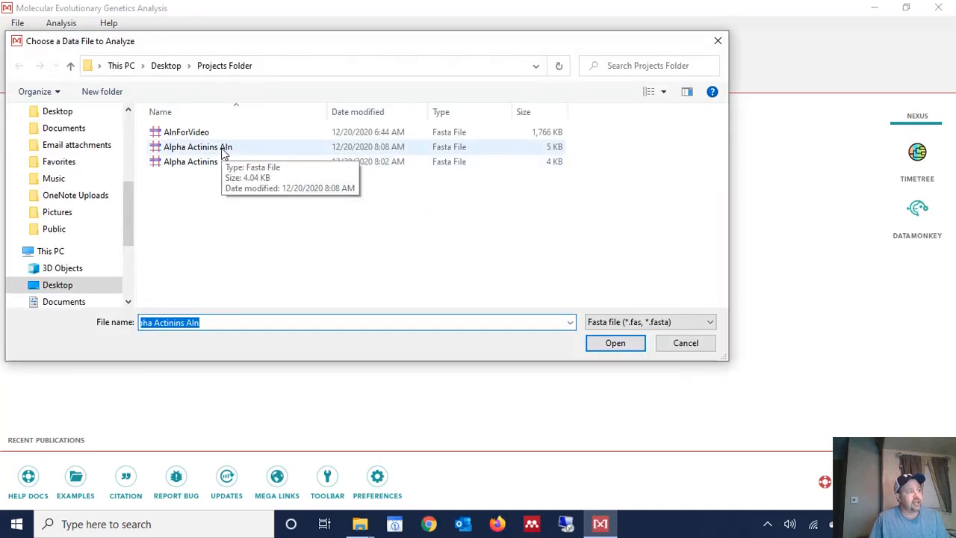
double_click(224, 149)
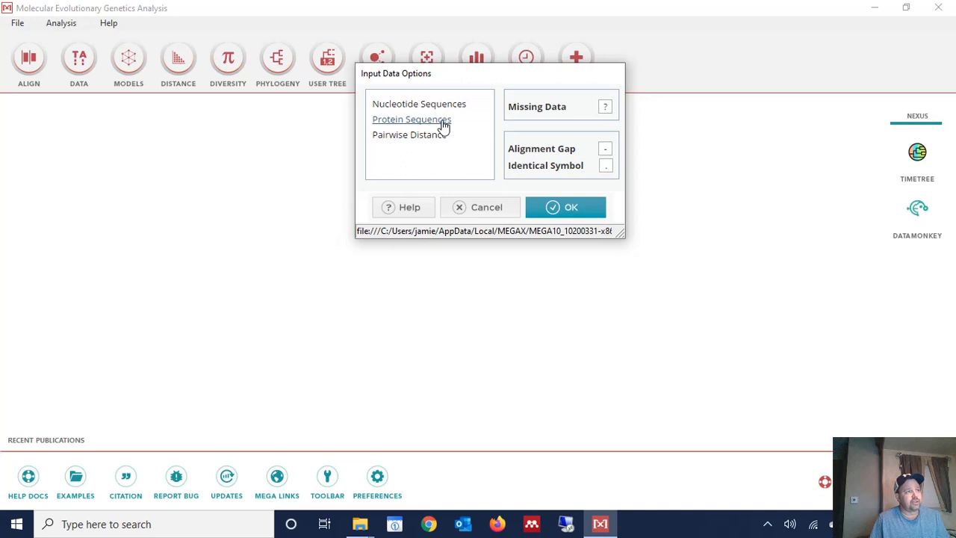
left_click(418, 119)
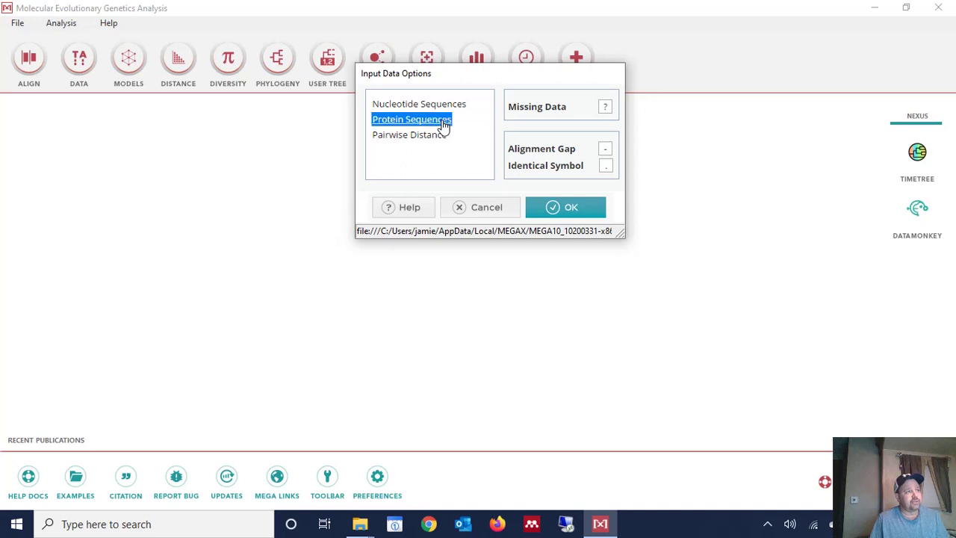
left_click(565, 212)
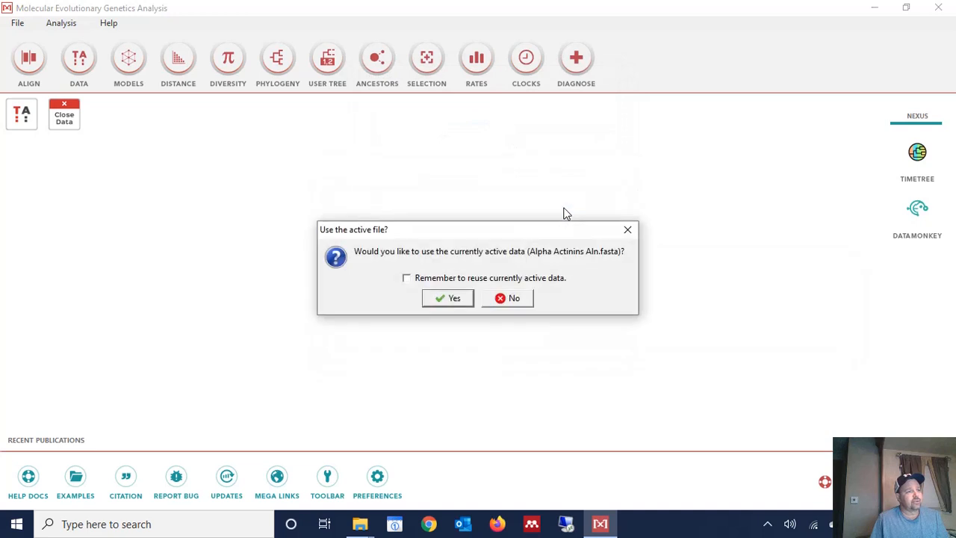
Step: Use the active data and run the ML analysis with JTT model and 50 bootstrap replicates
left_click(447, 298)
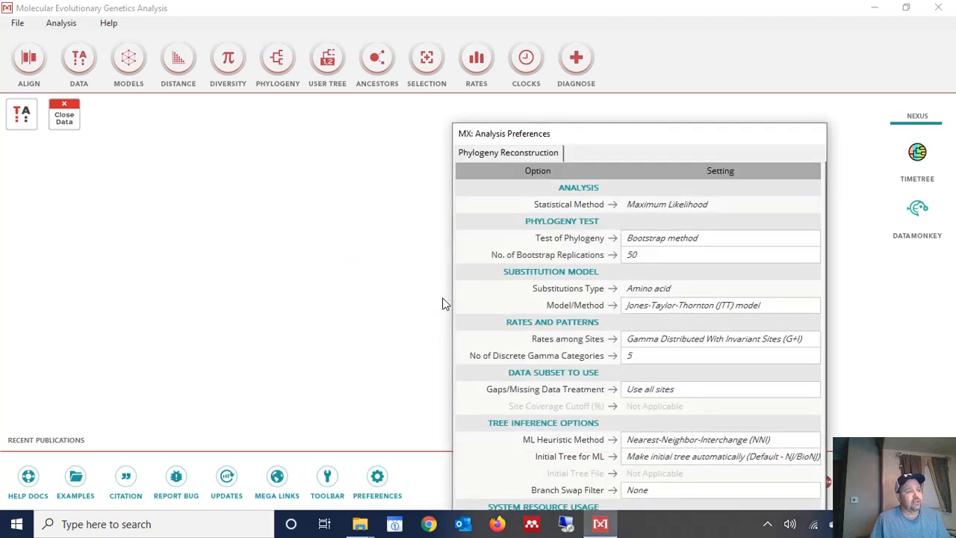
left_click_drag(624, 133, 452, 36)
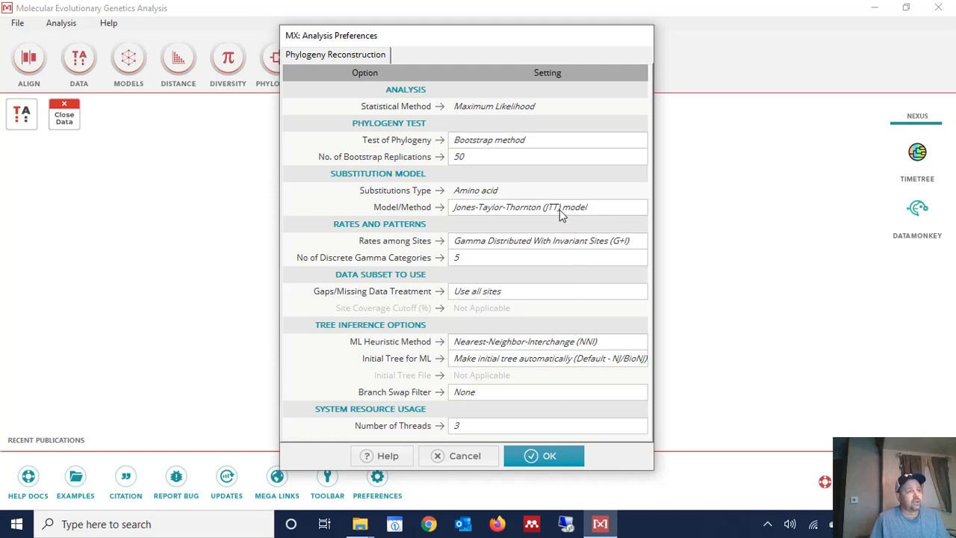
left_click(553, 455)
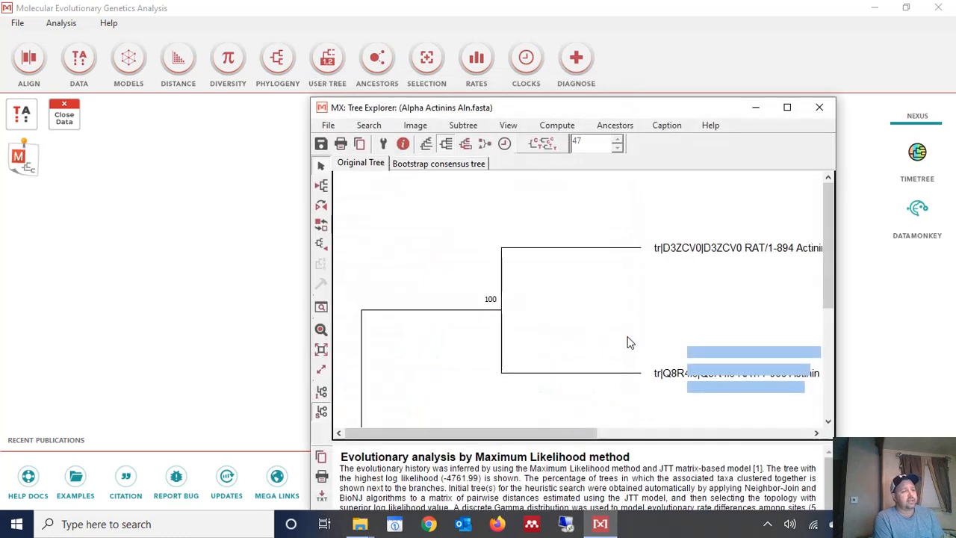
Step: Maximize Tree Explorer and switch to the Bootstrap consensus tree of the four rat actinins
left_click(787, 107)
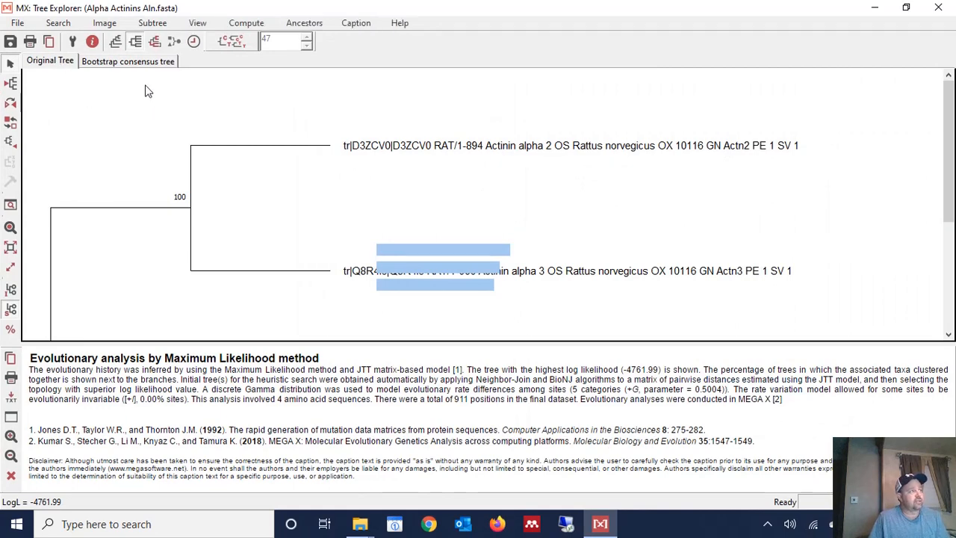
left_click(128, 61)
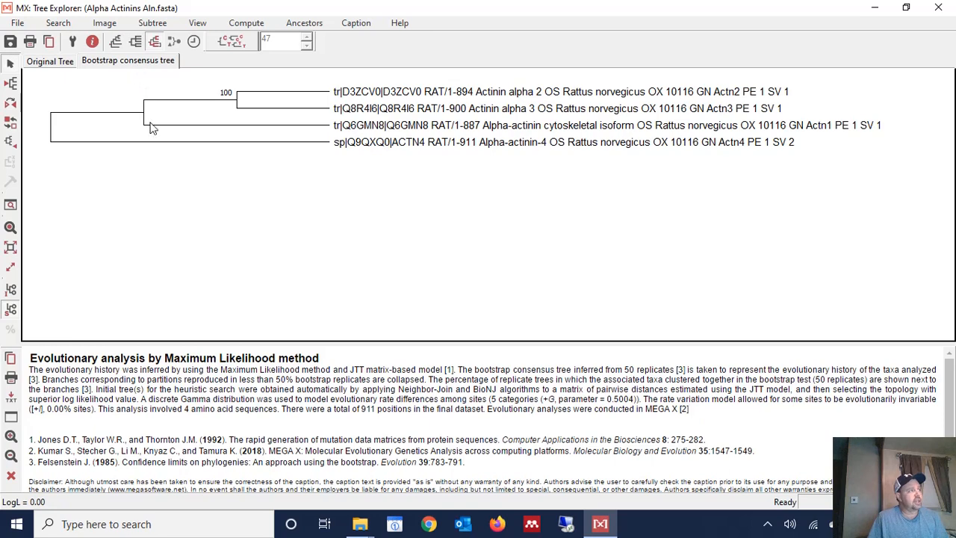
Step: Export the current consensus tree in Newick format with default export options
left_click(18, 23)
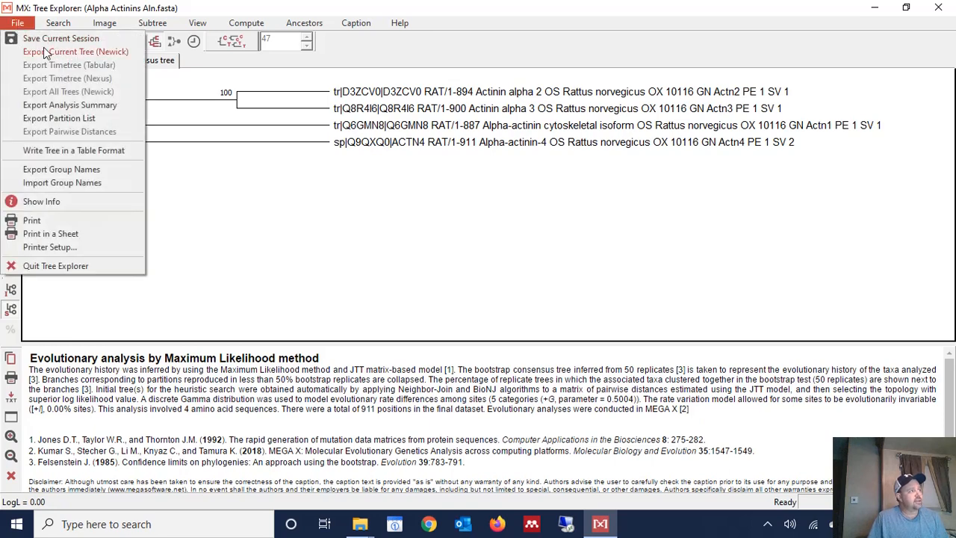
left_click(45, 51)
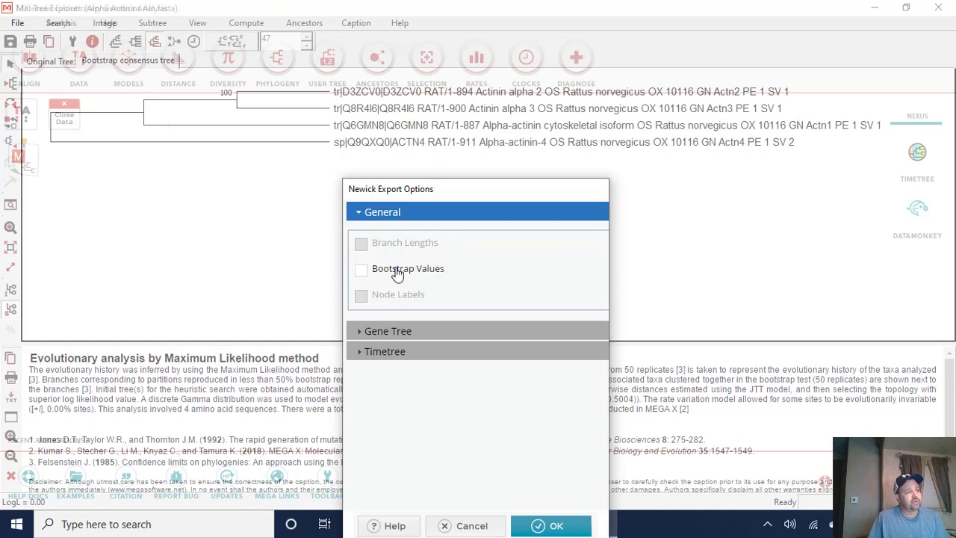
left_click(555, 526)
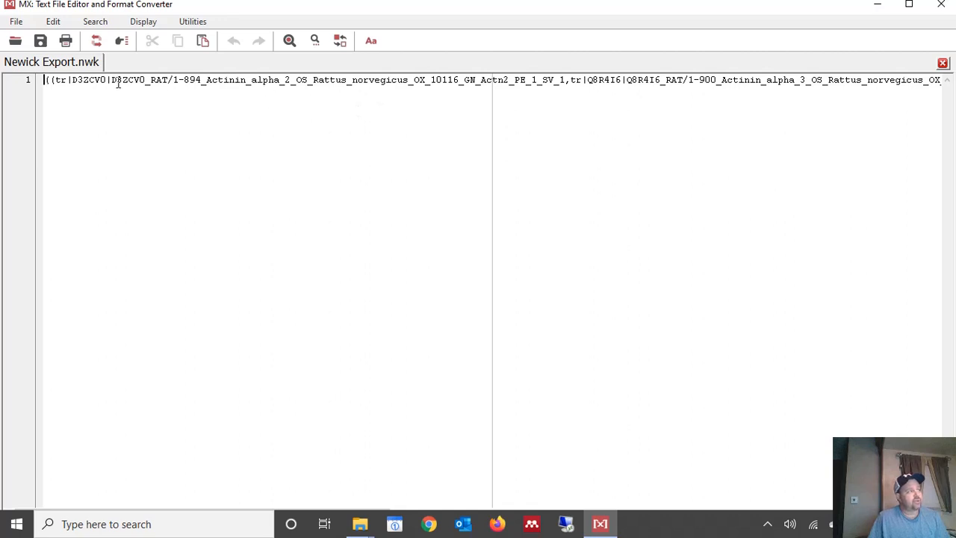
Step: Save the Newick text as 'Alpha Actinins Aln BSConsensus Tree.nwk'
left_click(40, 40)
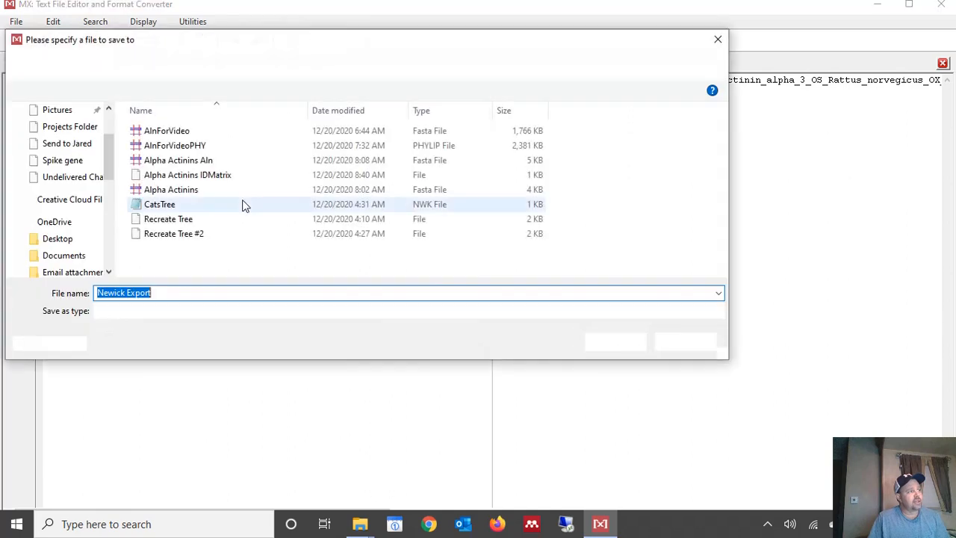
left_click(192, 163)
left_click(201, 293)
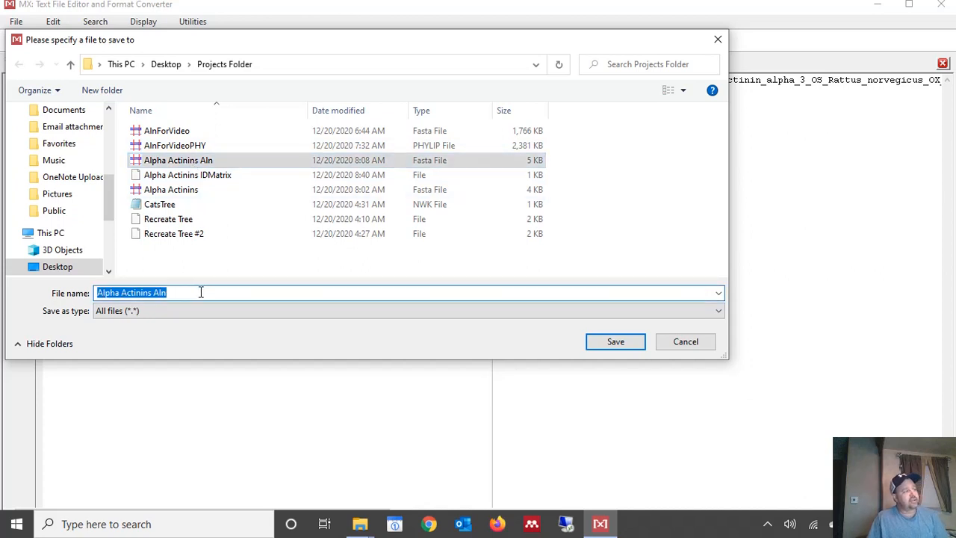
left_click(200, 292)
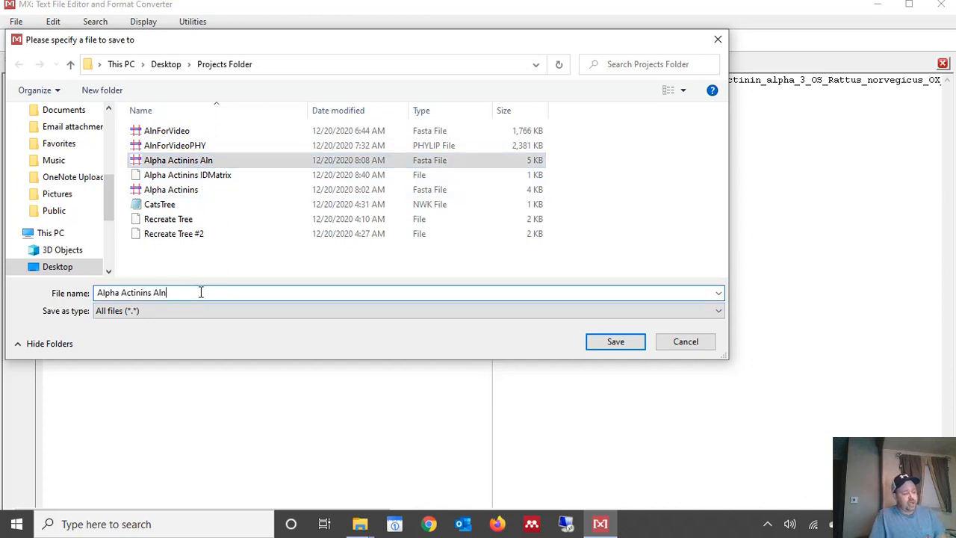
type(" BS")
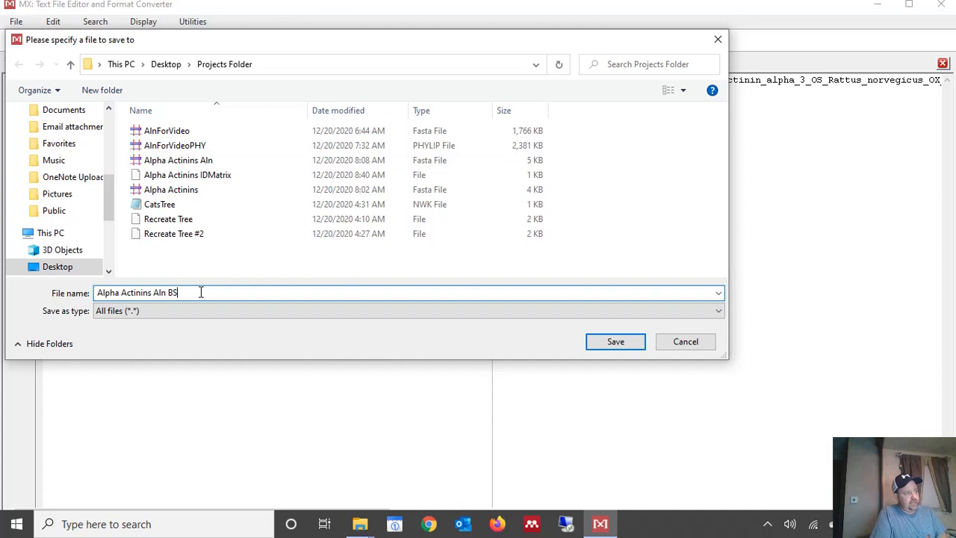
type("Consens")
type("us Tr")
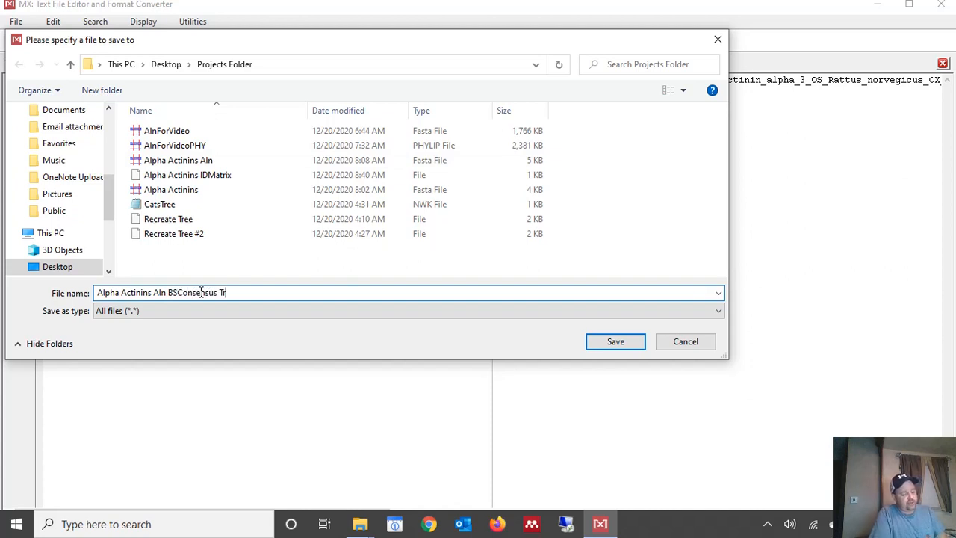
type("ee.n")
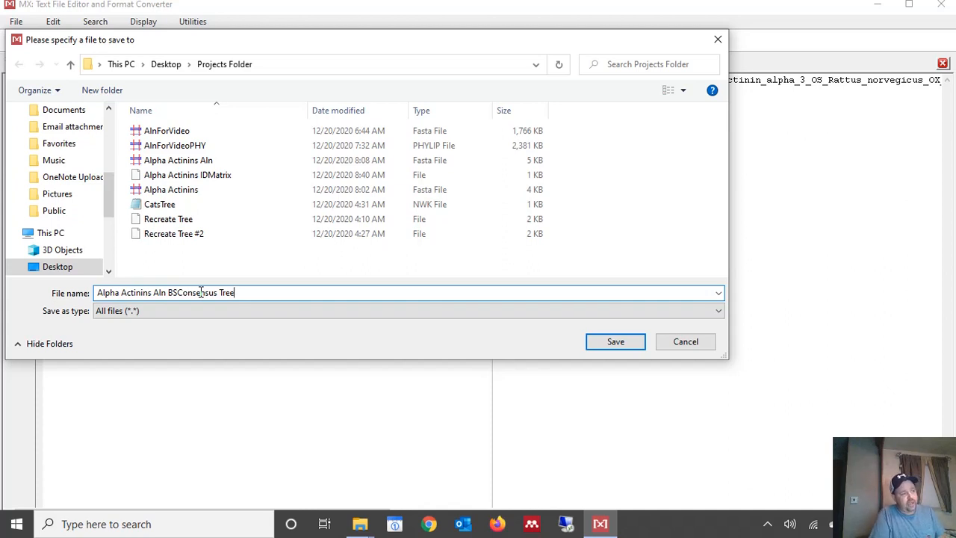
type("wk")
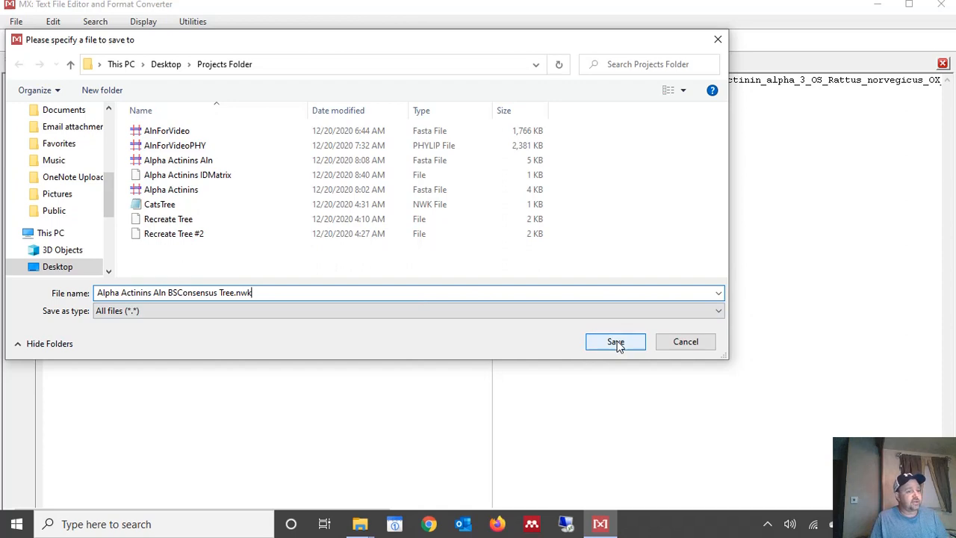
left_click(616, 341)
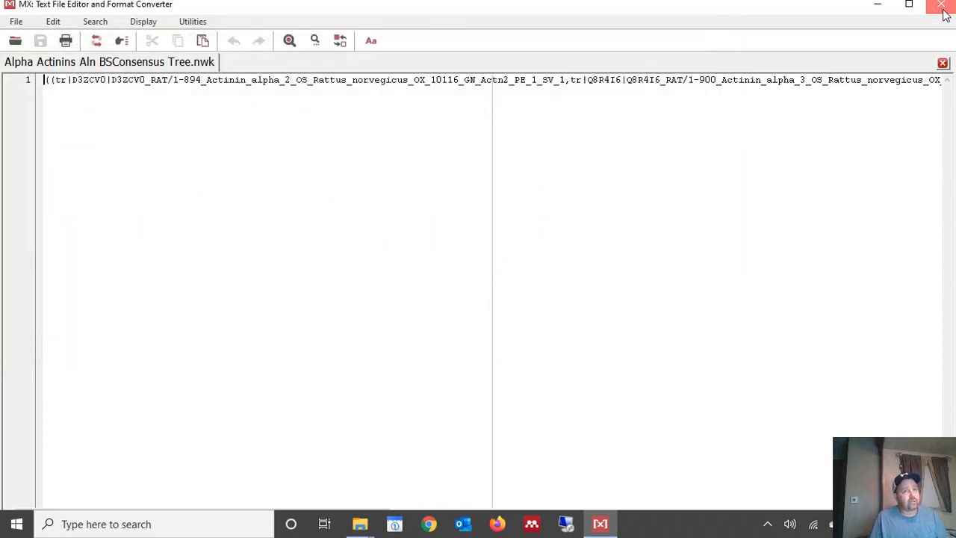
Step: Close the Newick editor and Tree Explorer, discarding the tree results
left_click(943, 6)
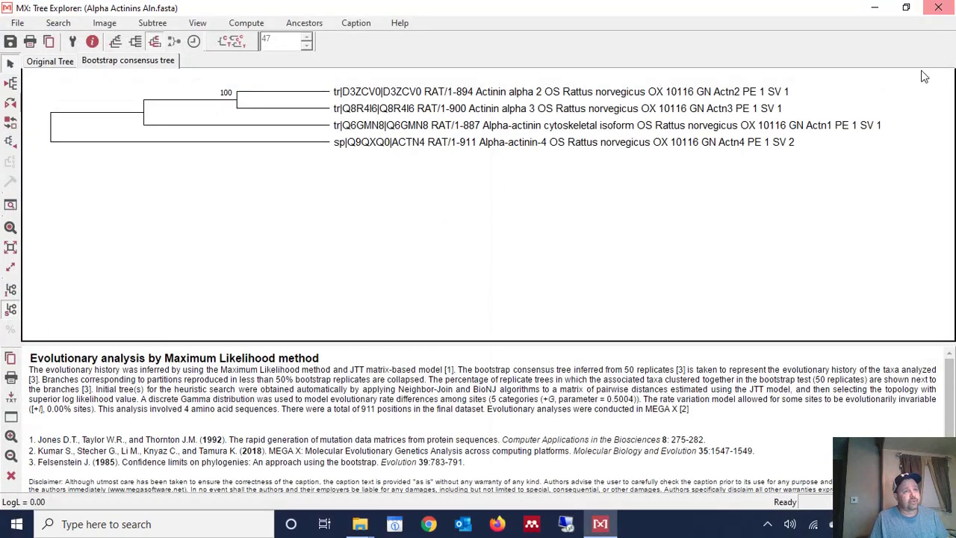
left_click(938, 7)
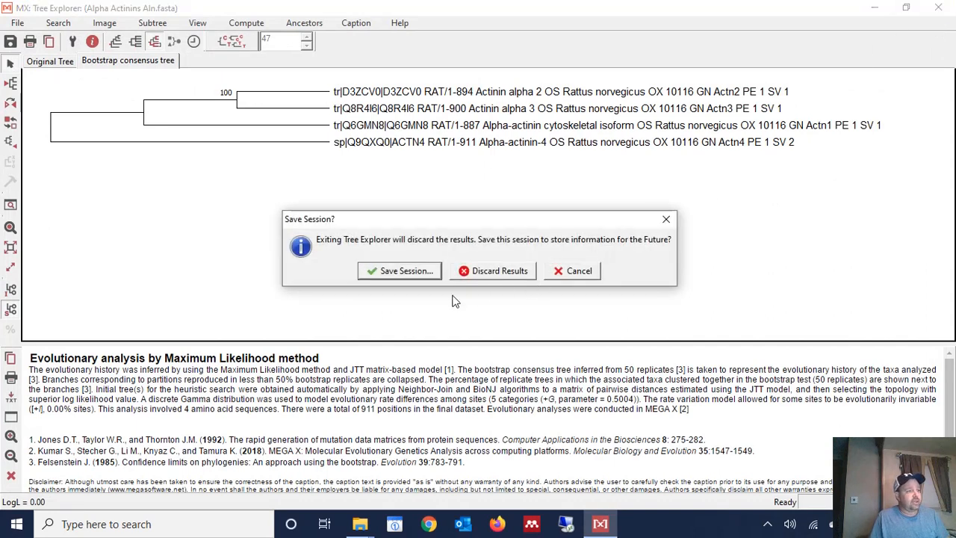
left_click(572, 270)
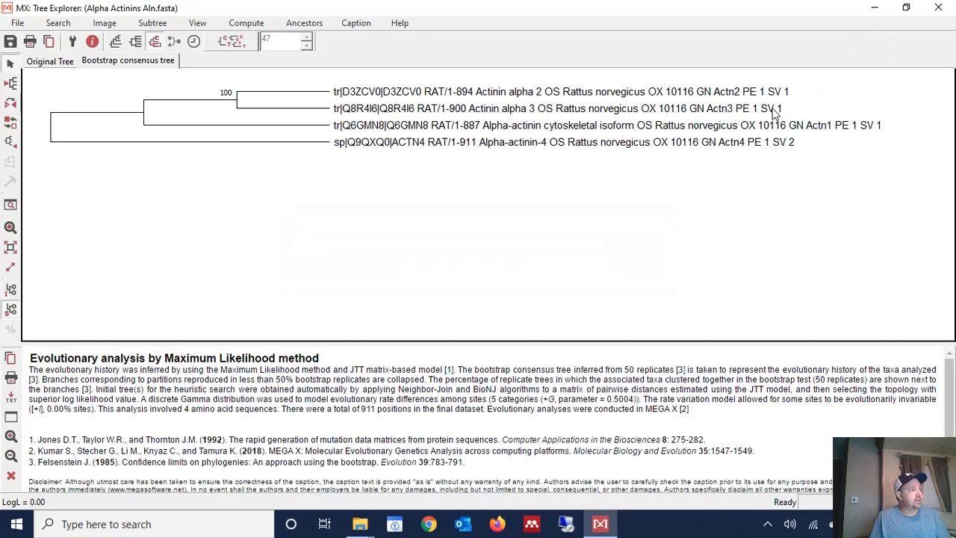
left_click(938, 8)
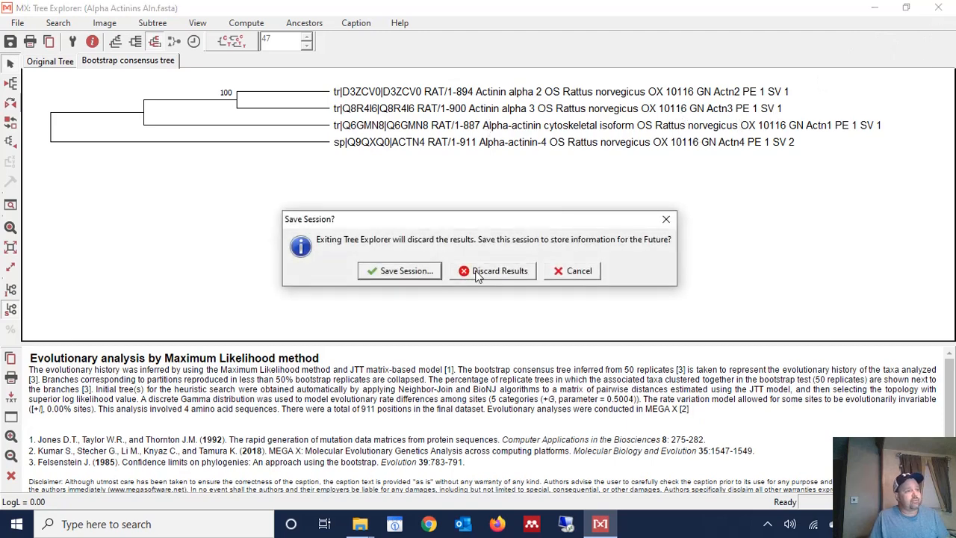
left_click(492, 271)
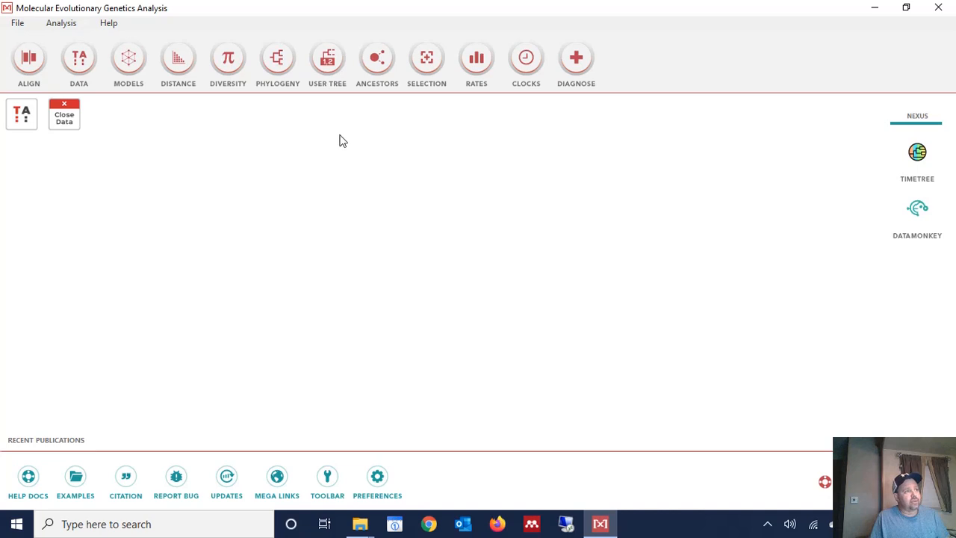
Step: Start Infer Ancestral Sequences (ML) using the active Alpha Actinins Aln.fasta data
left_click(381, 67)
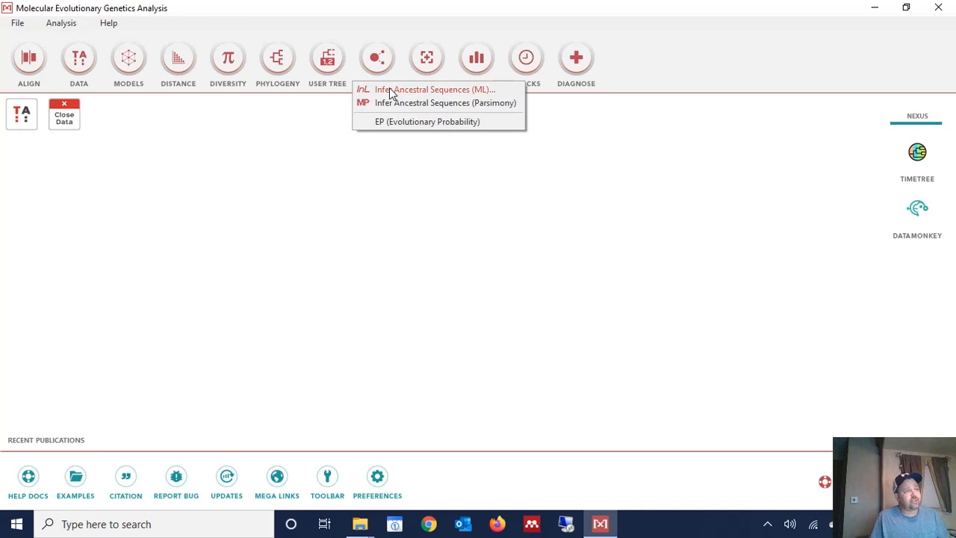
left_click(390, 87)
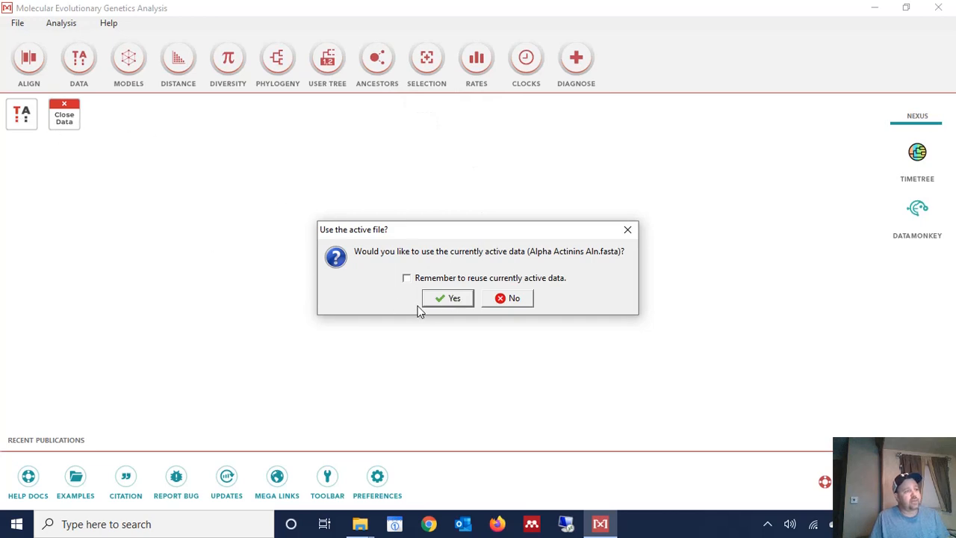
left_click(445, 298)
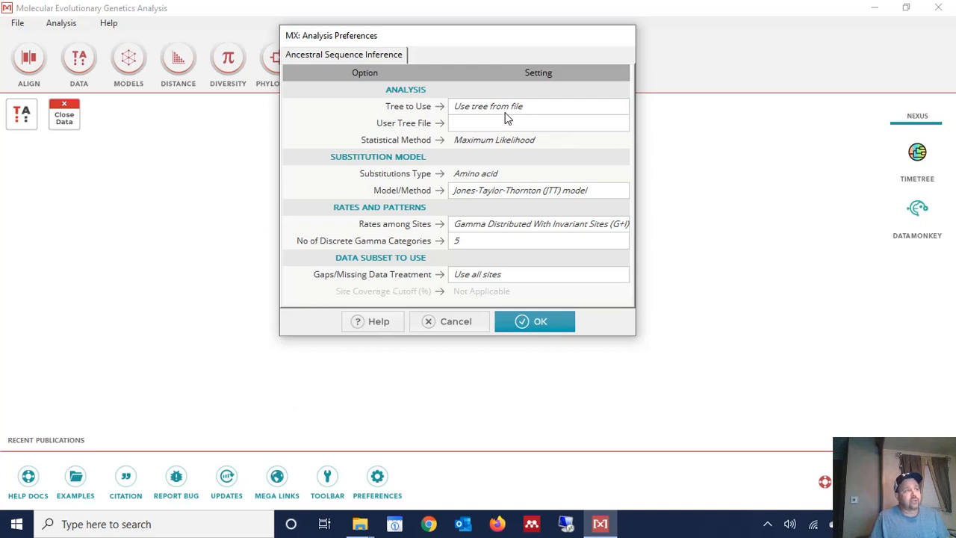
Step: Set Alpha Actinins Aln BSConsensus Tree.nwk as the user tree file and accept the settings
left_click(508, 123)
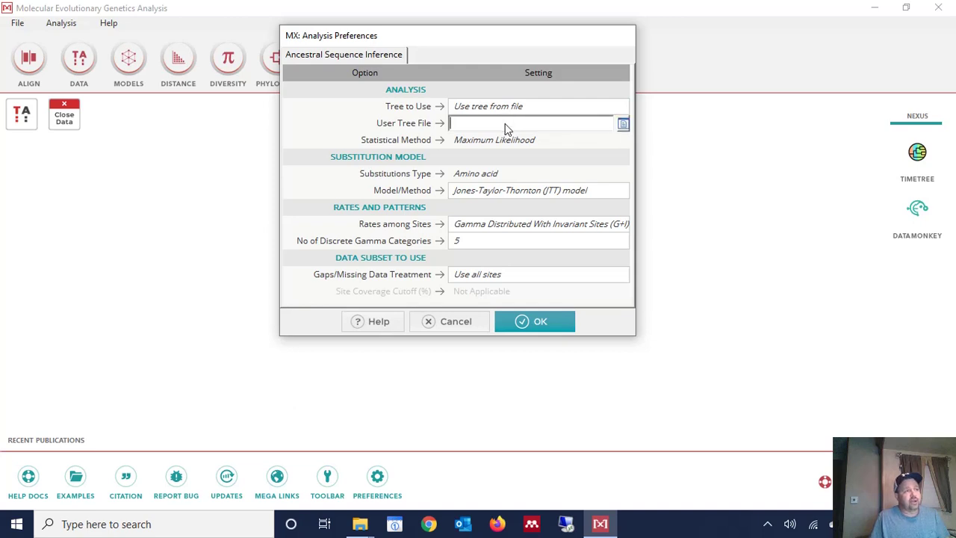
left_click(624, 124)
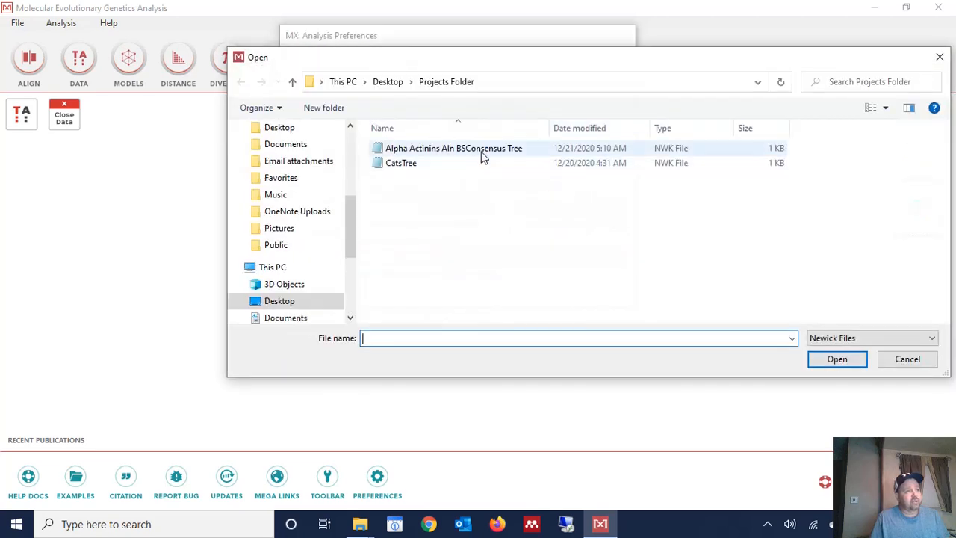
double_click(454, 148)
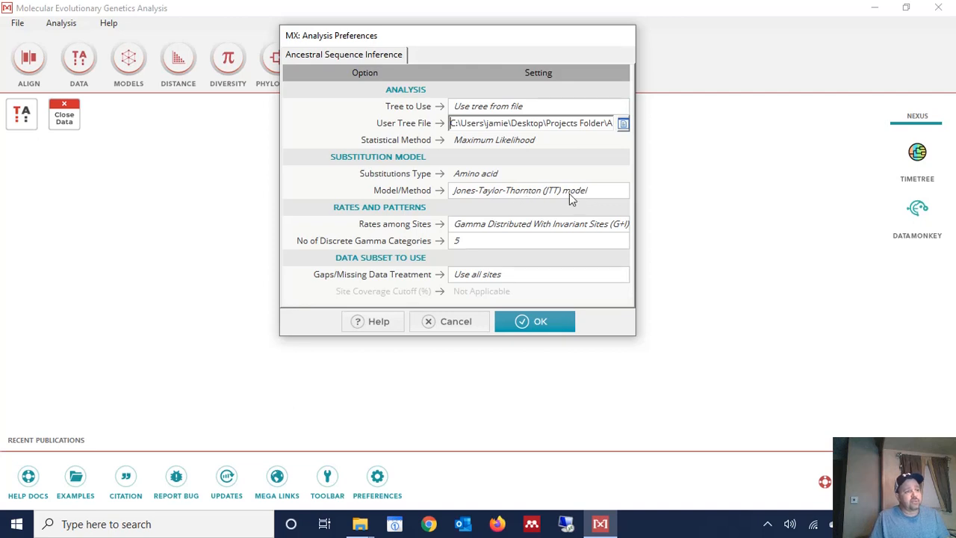
left_click(540, 326)
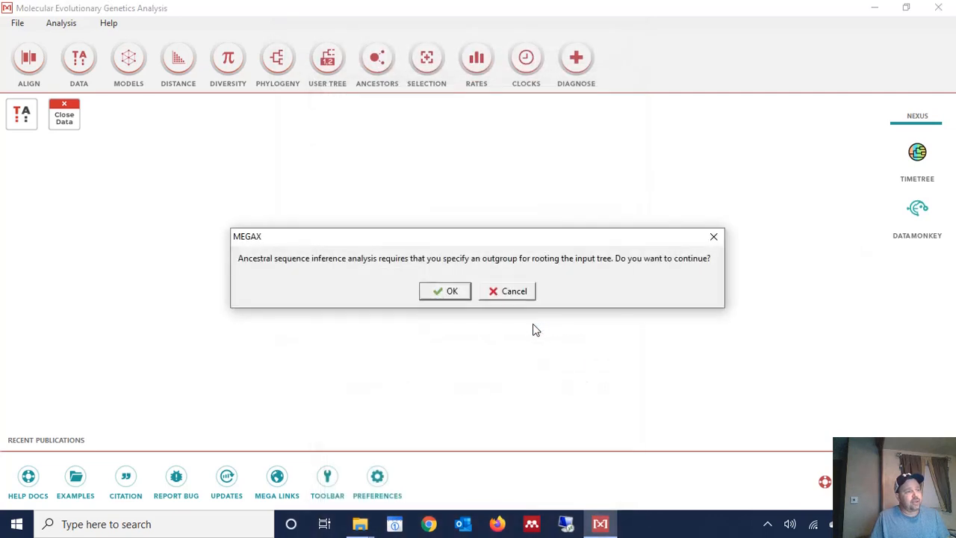
Step: Root with Actinin alpha 2 as the outgroup and run the ancestral inference
left_click(445, 293)
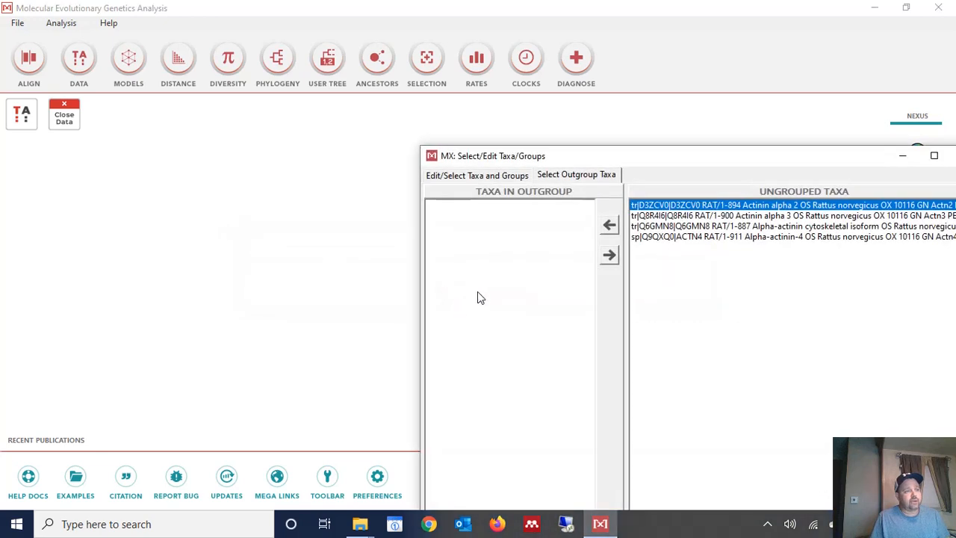
left_click_drag(717, 155, 572, 57)
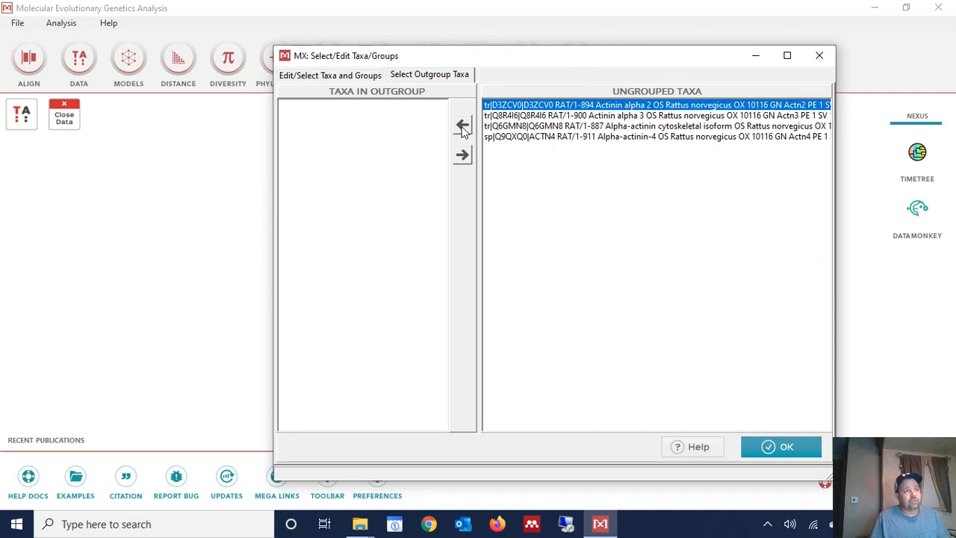
left_click(463, 129)
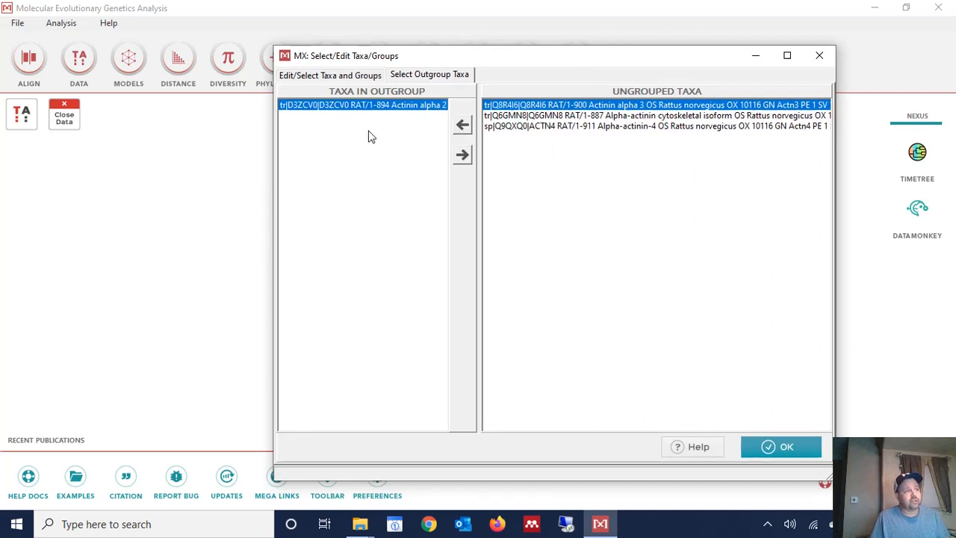
left_click(751, 445)
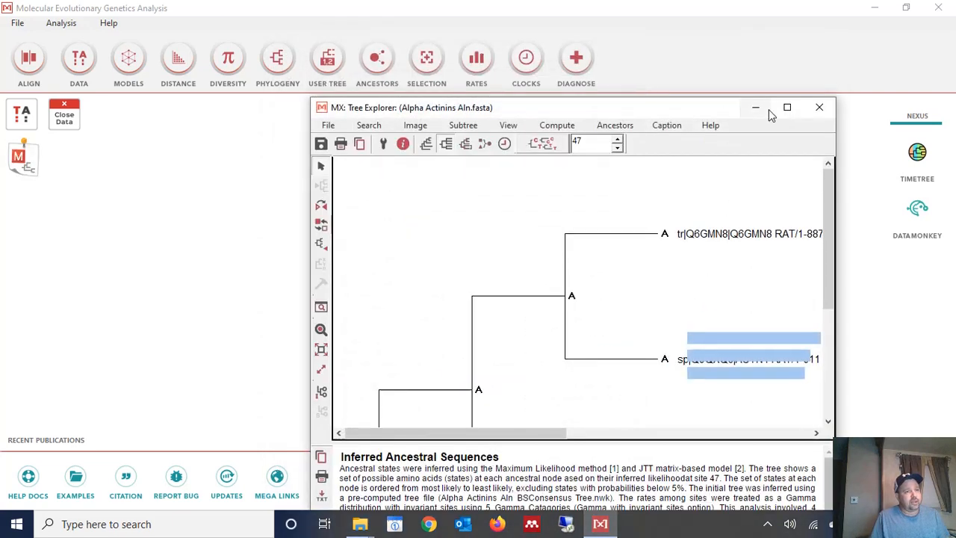
Step: Maximize Tree Explorer and choose Ancestors > Export most probable sequences
left_click(786, 107)
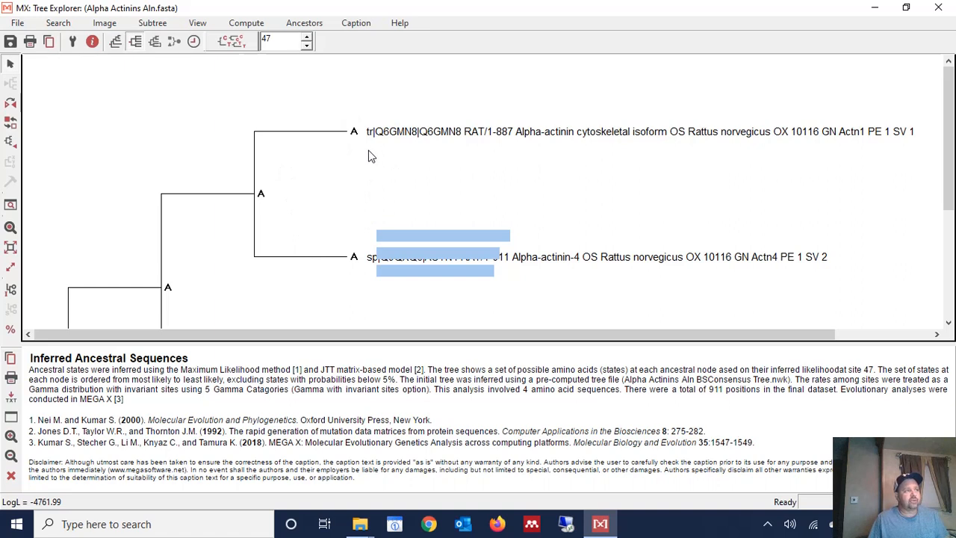
left_click(317, 26)
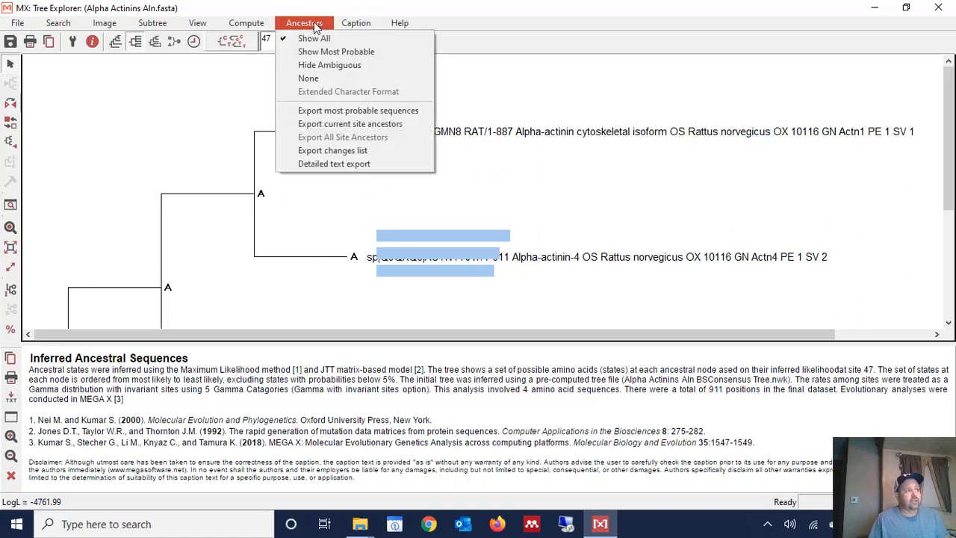
left_click(361, 112)
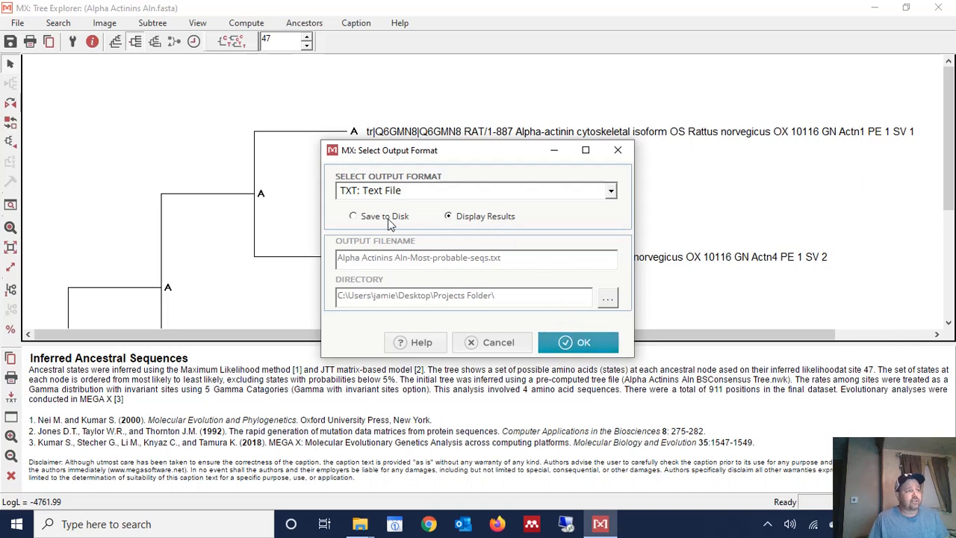
Step: Confirm TXT output to show Most Probable Sequences in the Text File Editor, then start a Windows search
left_click(570, 344)
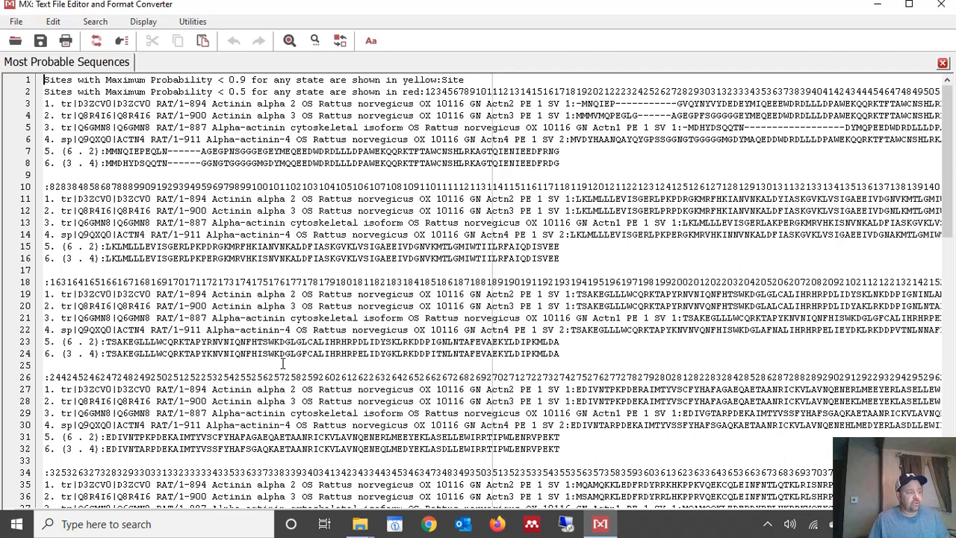
left_click(94, 523)
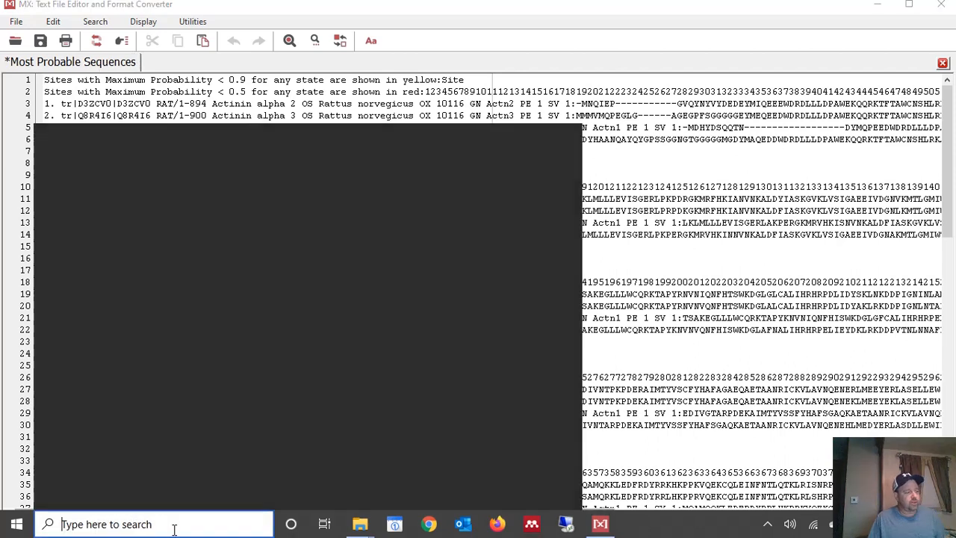
type("note")
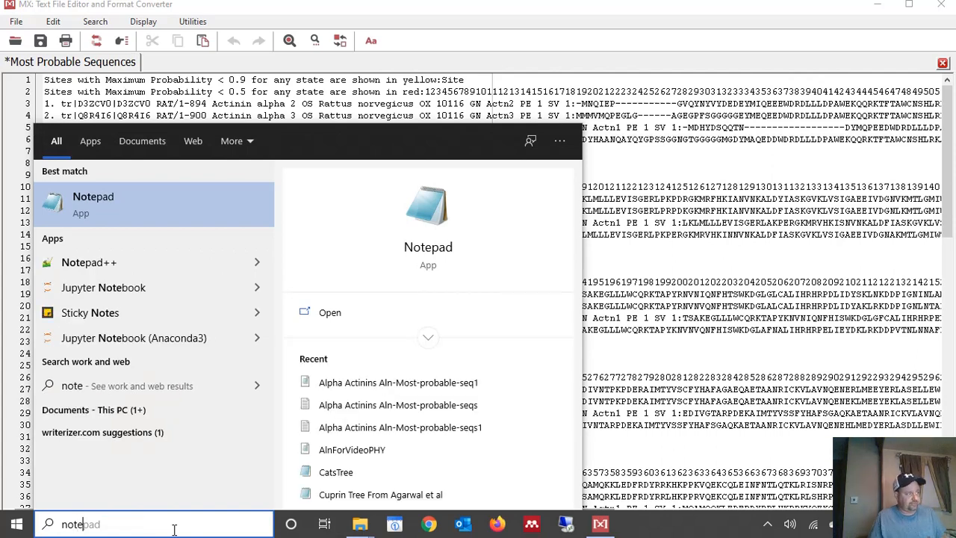
Step: In a new Notepad document, enter the header line '>AACTN Most Prob Ancestor #1'
left_click(107, 216)
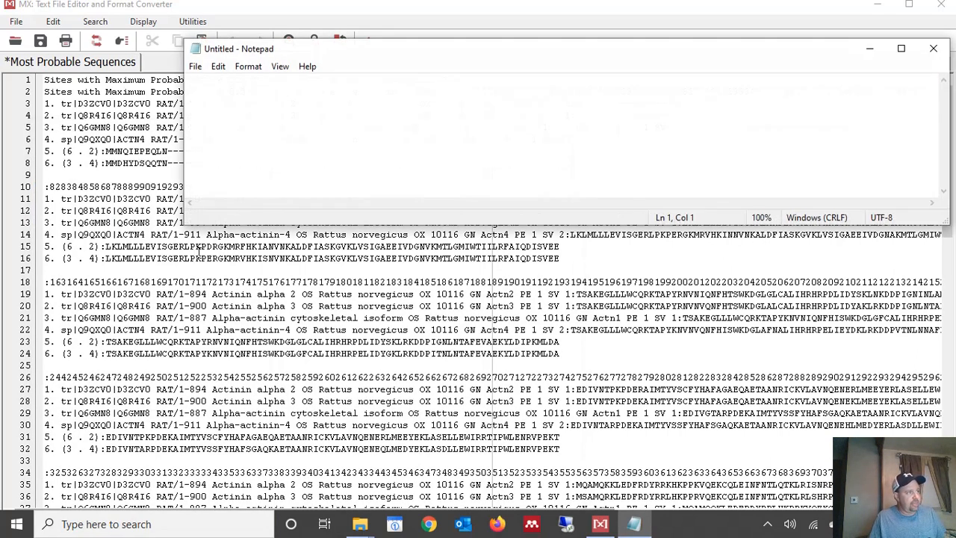
type(">")
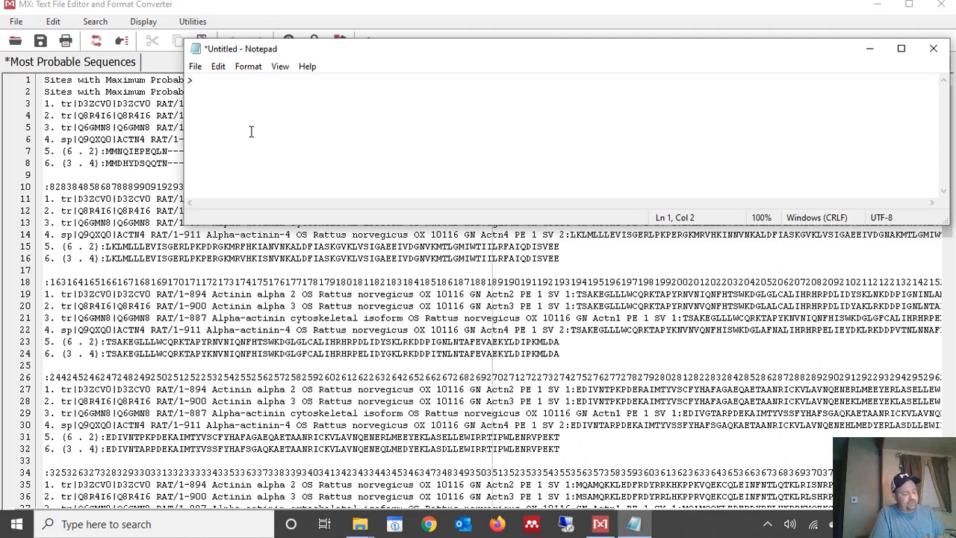
type("AACTI")
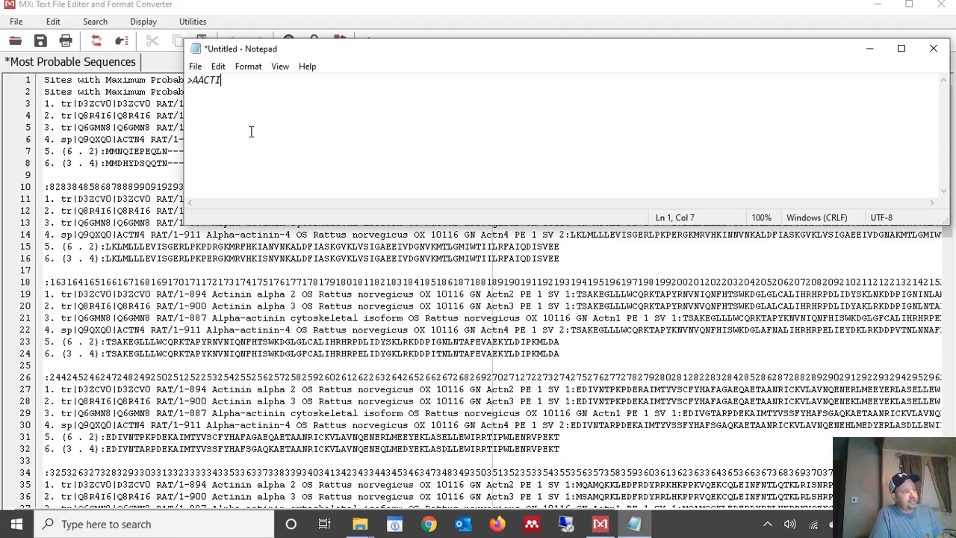
key("BackSpace")
type("N")
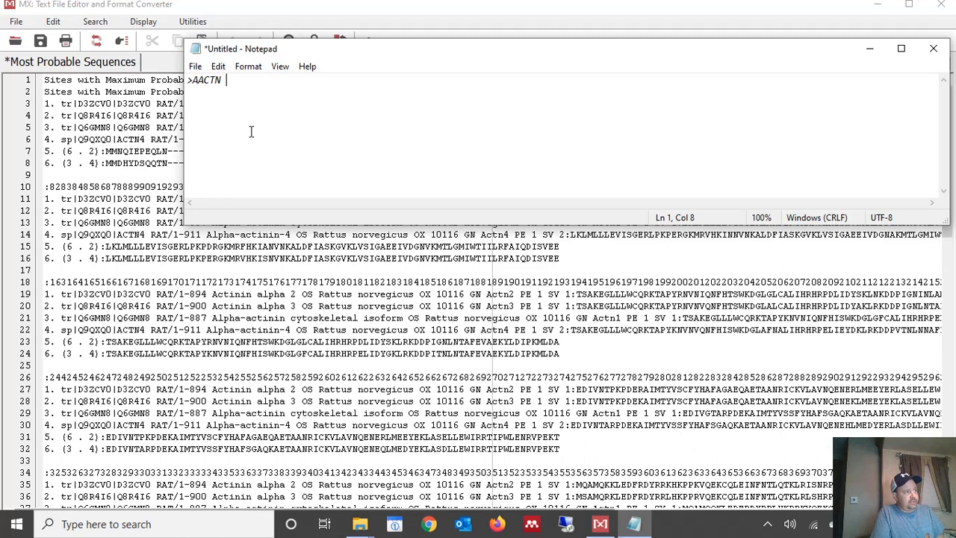
type("Most")
type("Prob Ance")
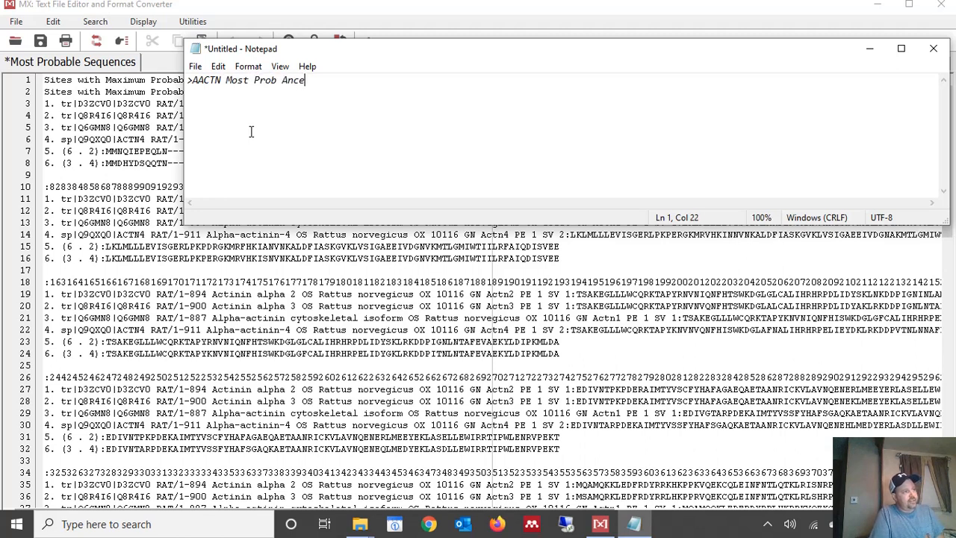
type("sto")
key("BackSpace")
key("BackSpace")
type("tor ")
type("#1")
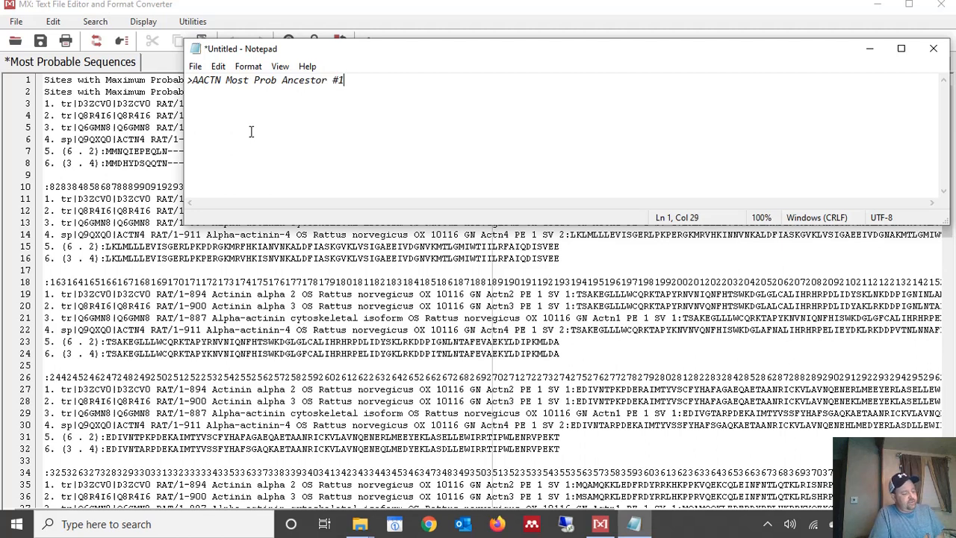
key("Return")
Step: Copy the node 5 sequence block on line 7 and paste it under the FASTA header
left_click(174, 132)
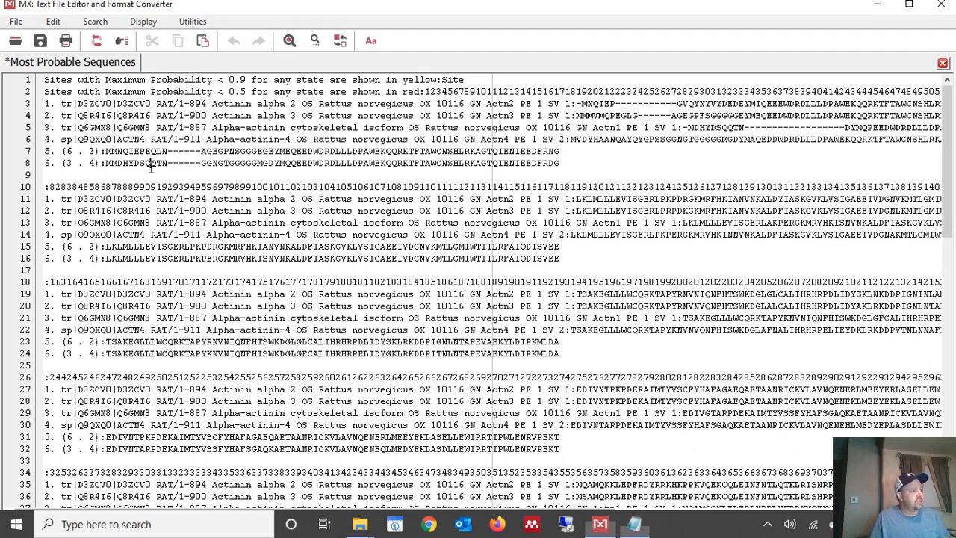
left_click_drag(560, 151, 104, 151)
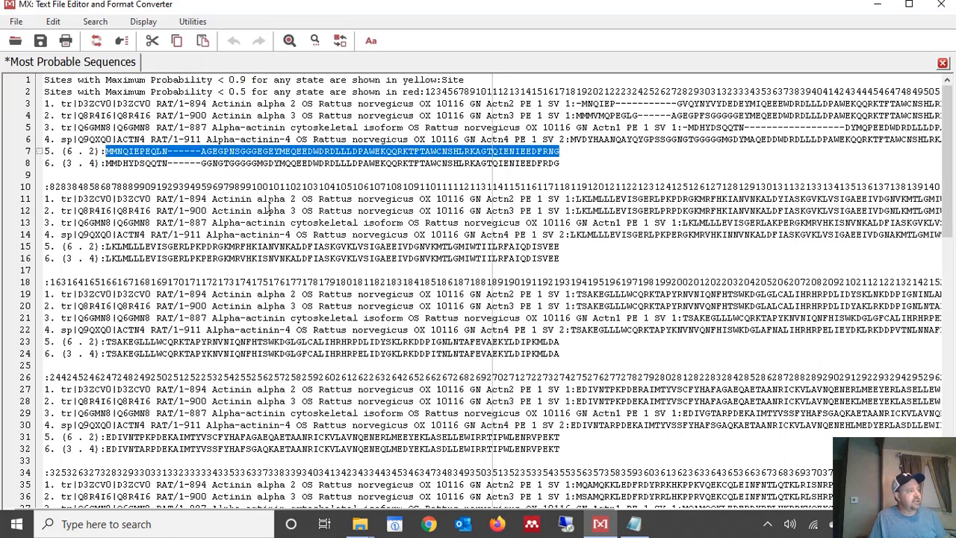
key("ctrl+c")
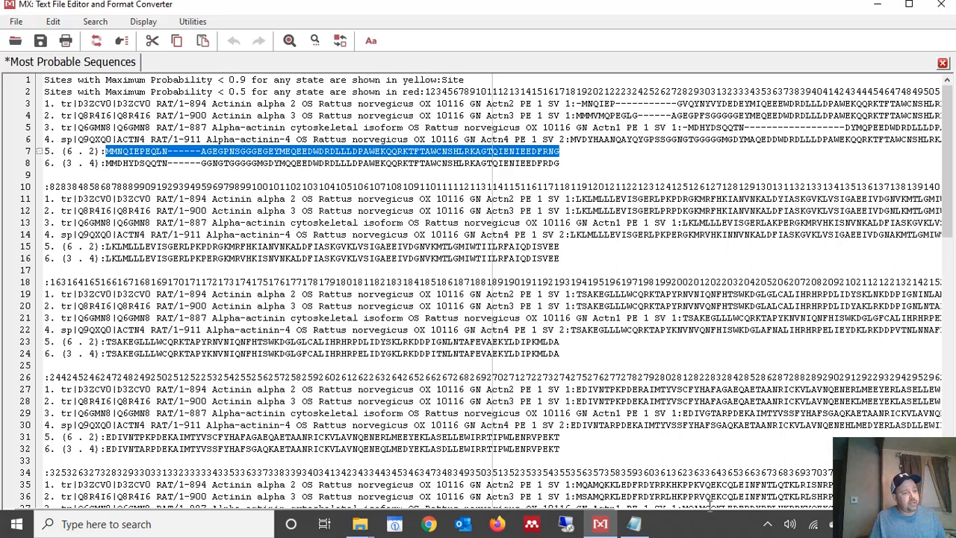
left_click(633, 524)
key("ctrl+v")
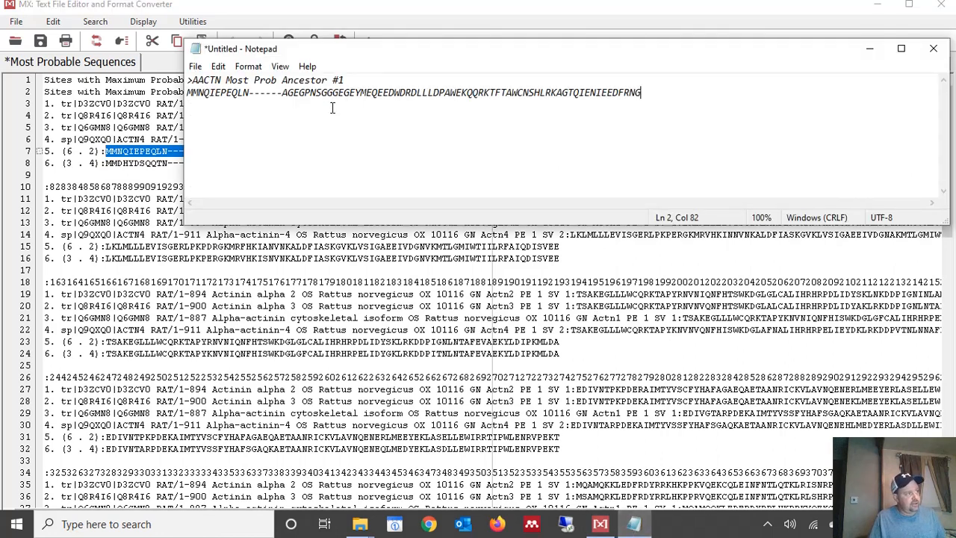
Step: Append the node 5 blocks from lines 15 and 23 to the same Notepad line
left_click(639, 528)
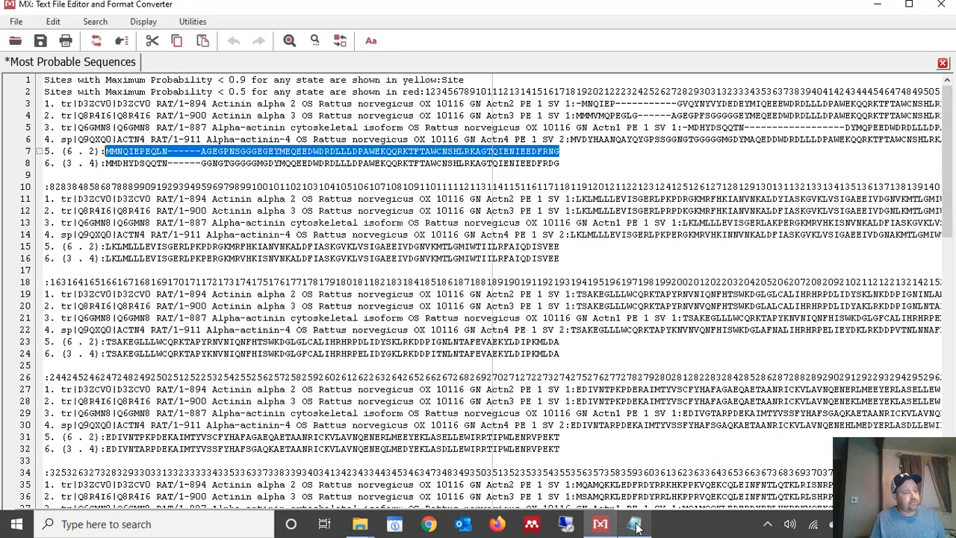
left_click_drag(105, 246, 557, 246)
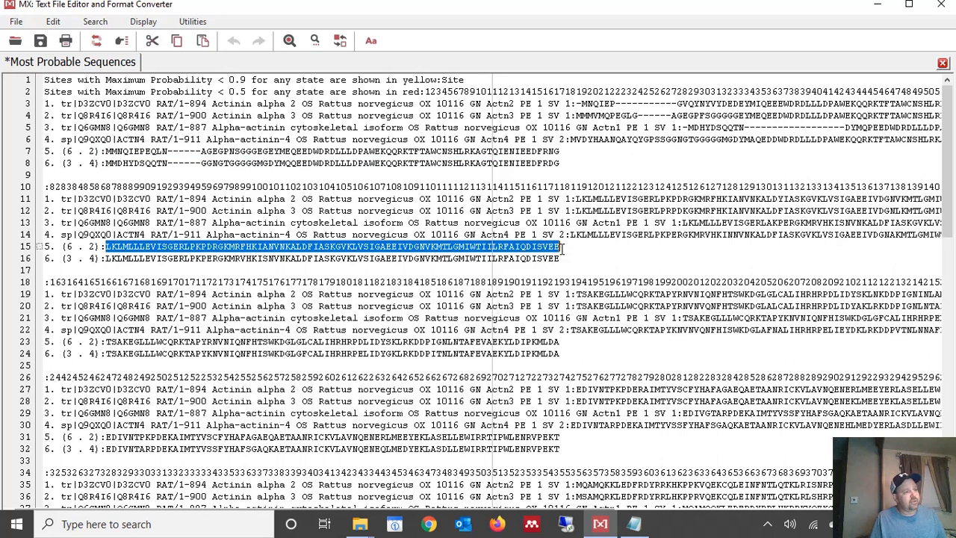
left_click(634, 525)
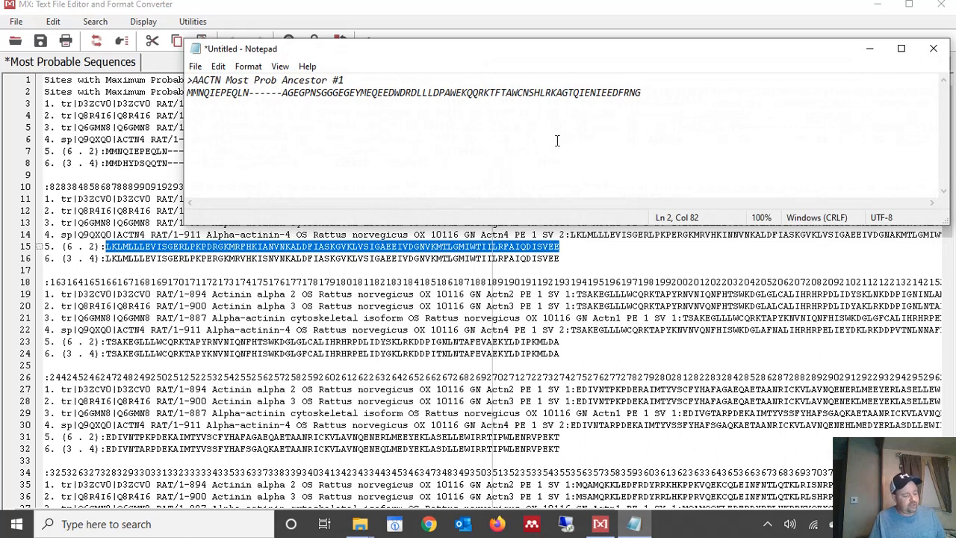
key("ctrl+v")
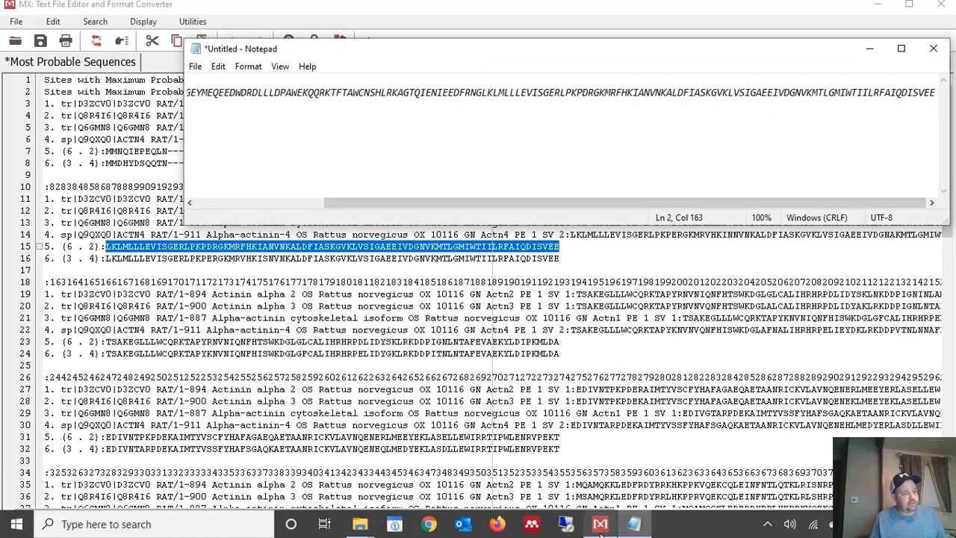
left_click(601, 525)
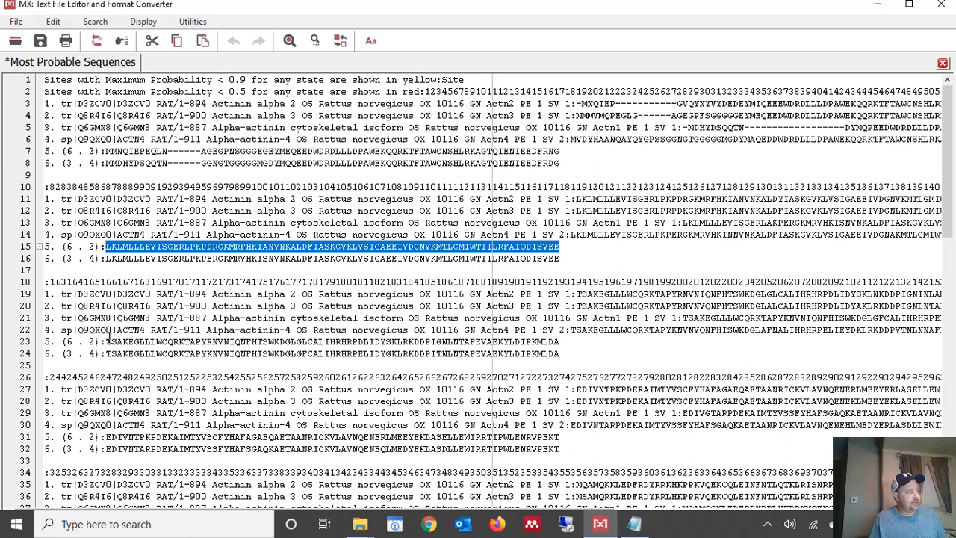
left_click_drag(107, 342, 562, 341)
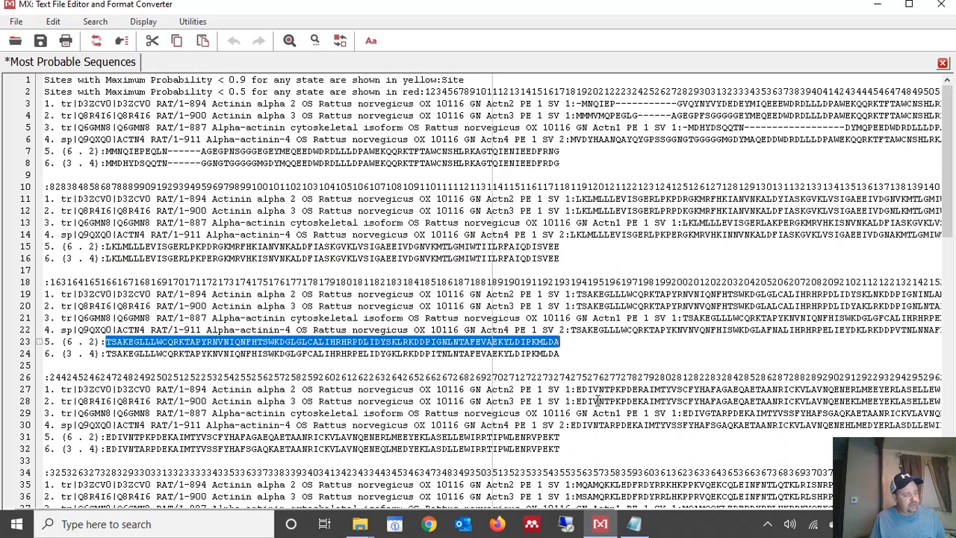
key("ctrl+c")
left_click(634, 524)
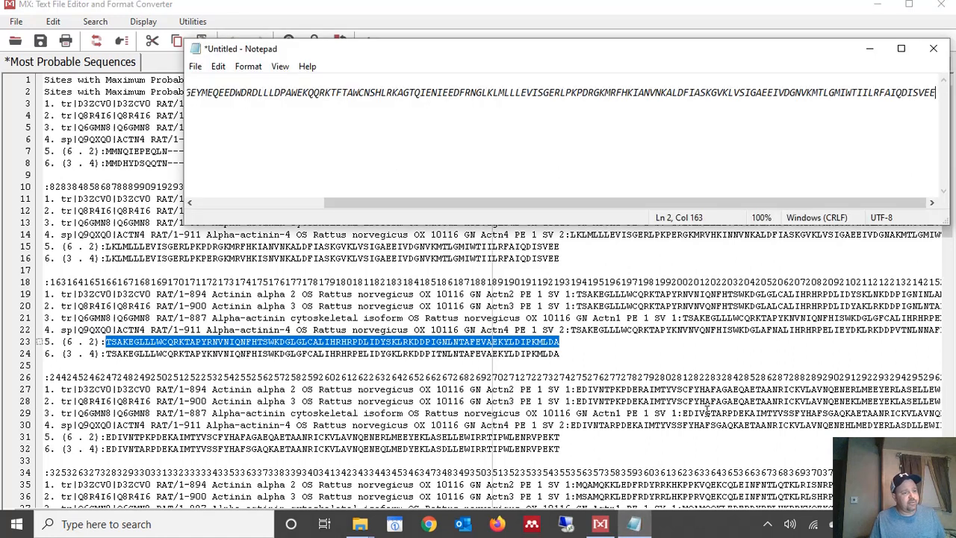
key("ctrl+v")
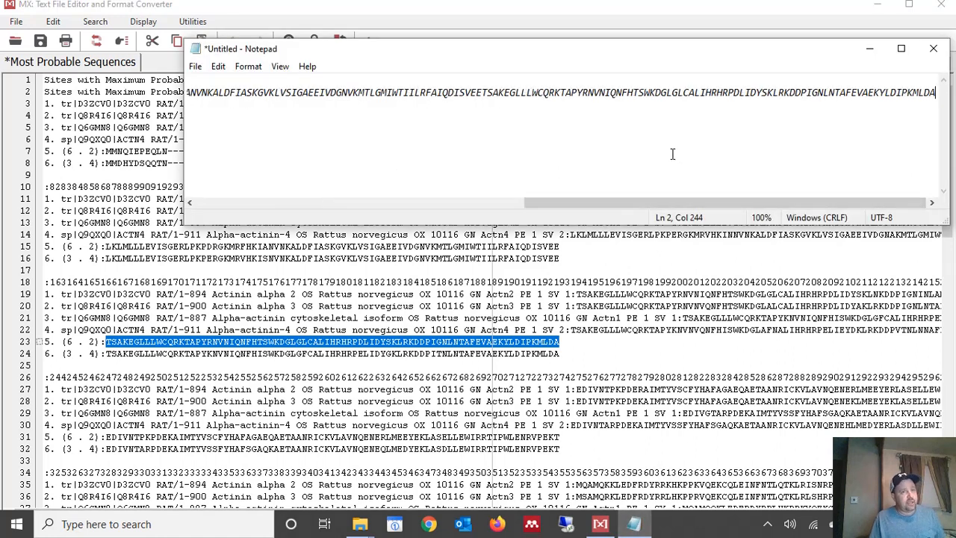
left_click_drag(689, 201, 373, 201)
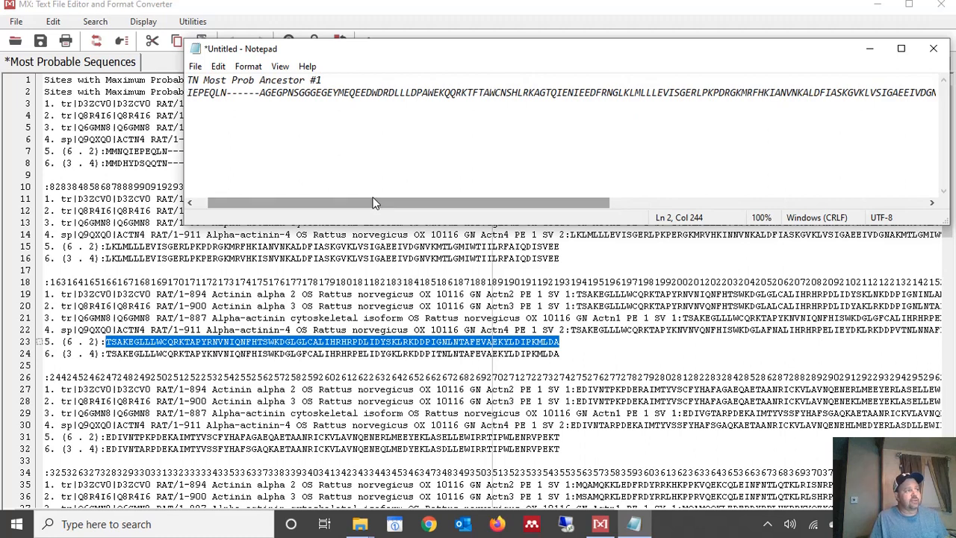
left_click_drag(375, 202, 325, 201)
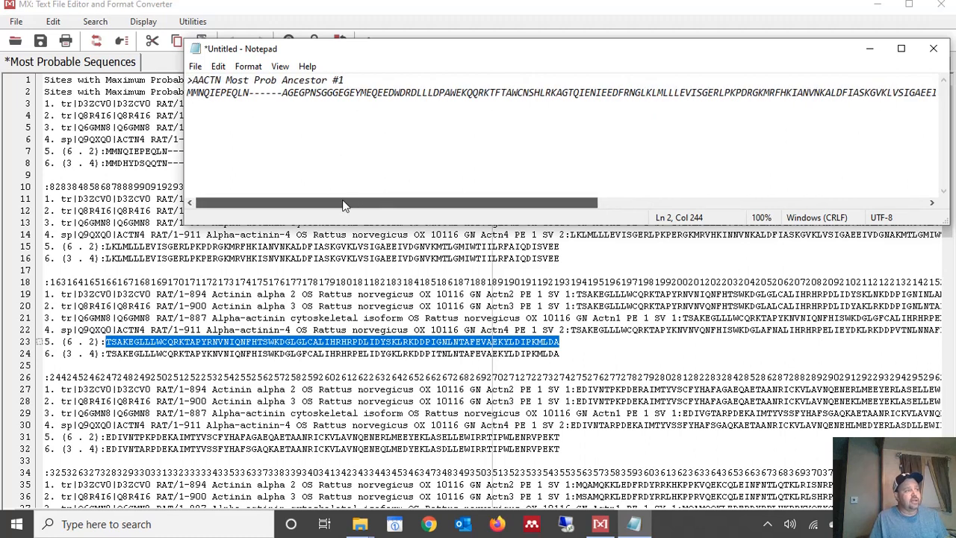